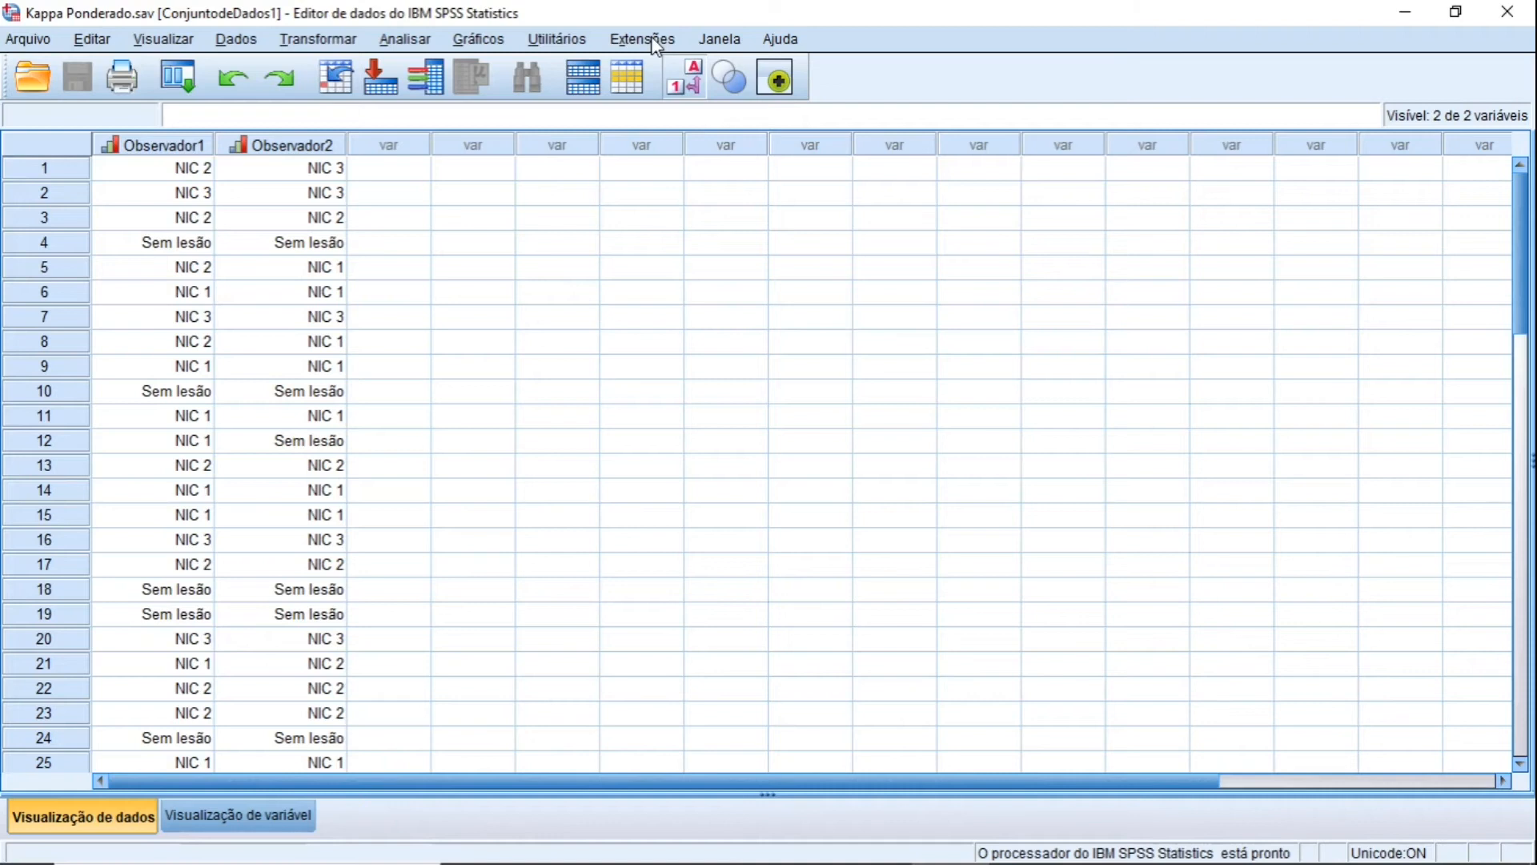
- Search the Extension Hub for "weighted" and mark the STATS_WEIGHTED_KAPPA extension for download
click(652, 40)
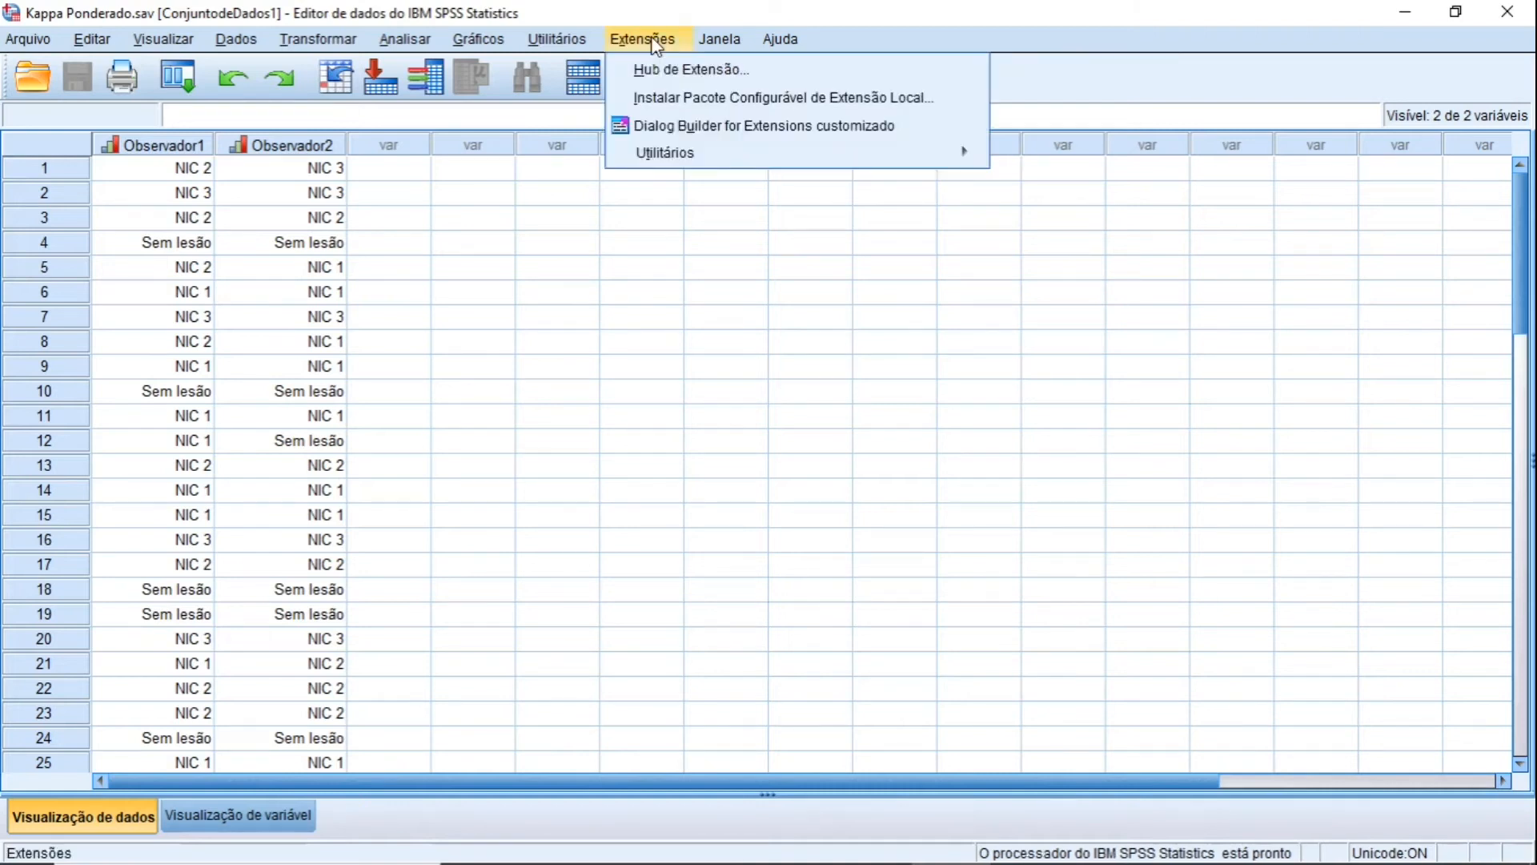
click(656, 70)
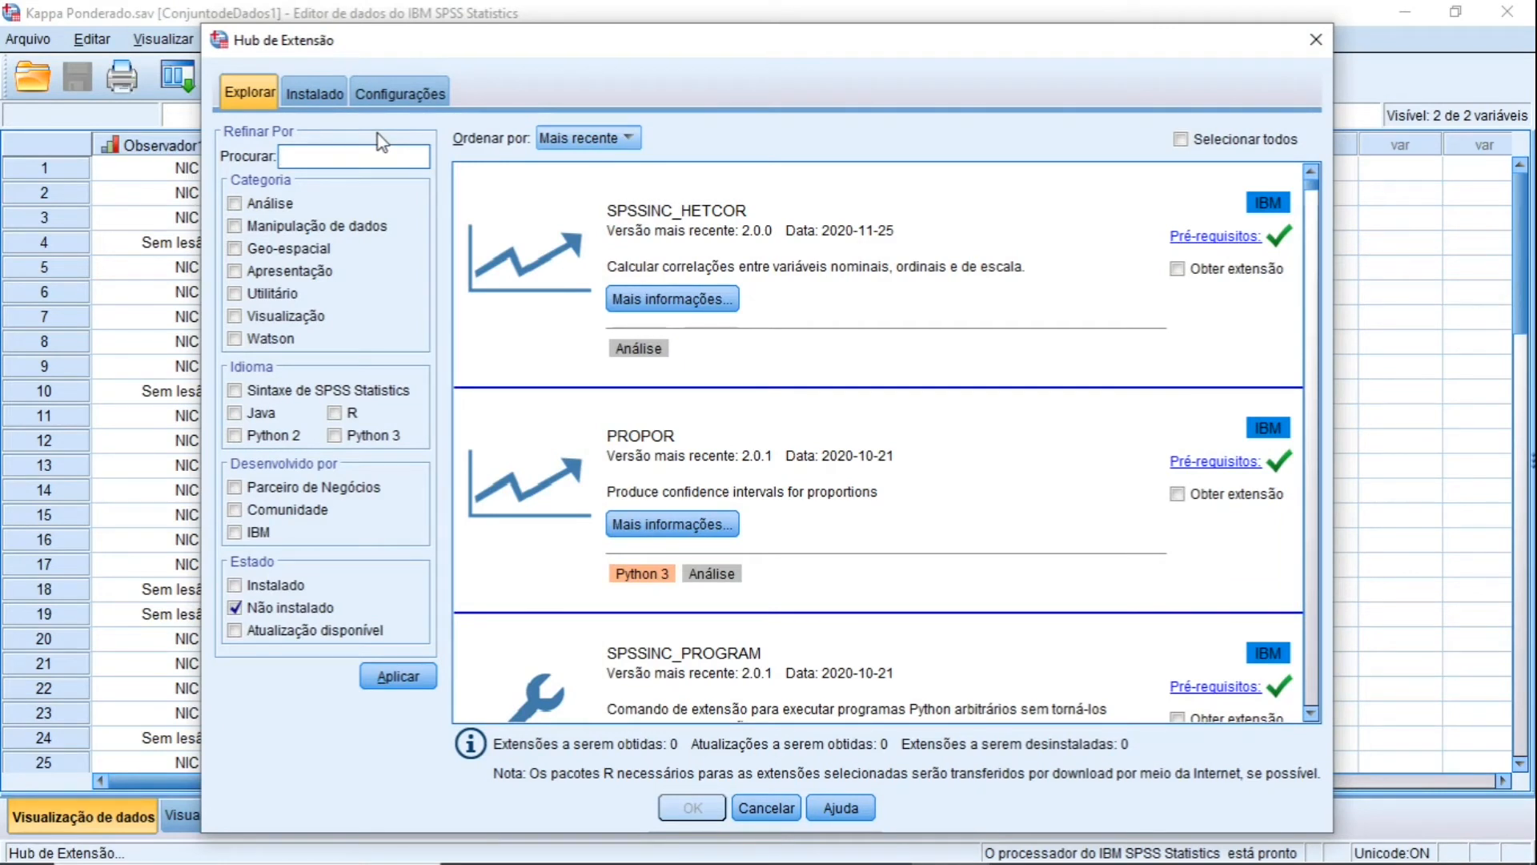
text(weighted)
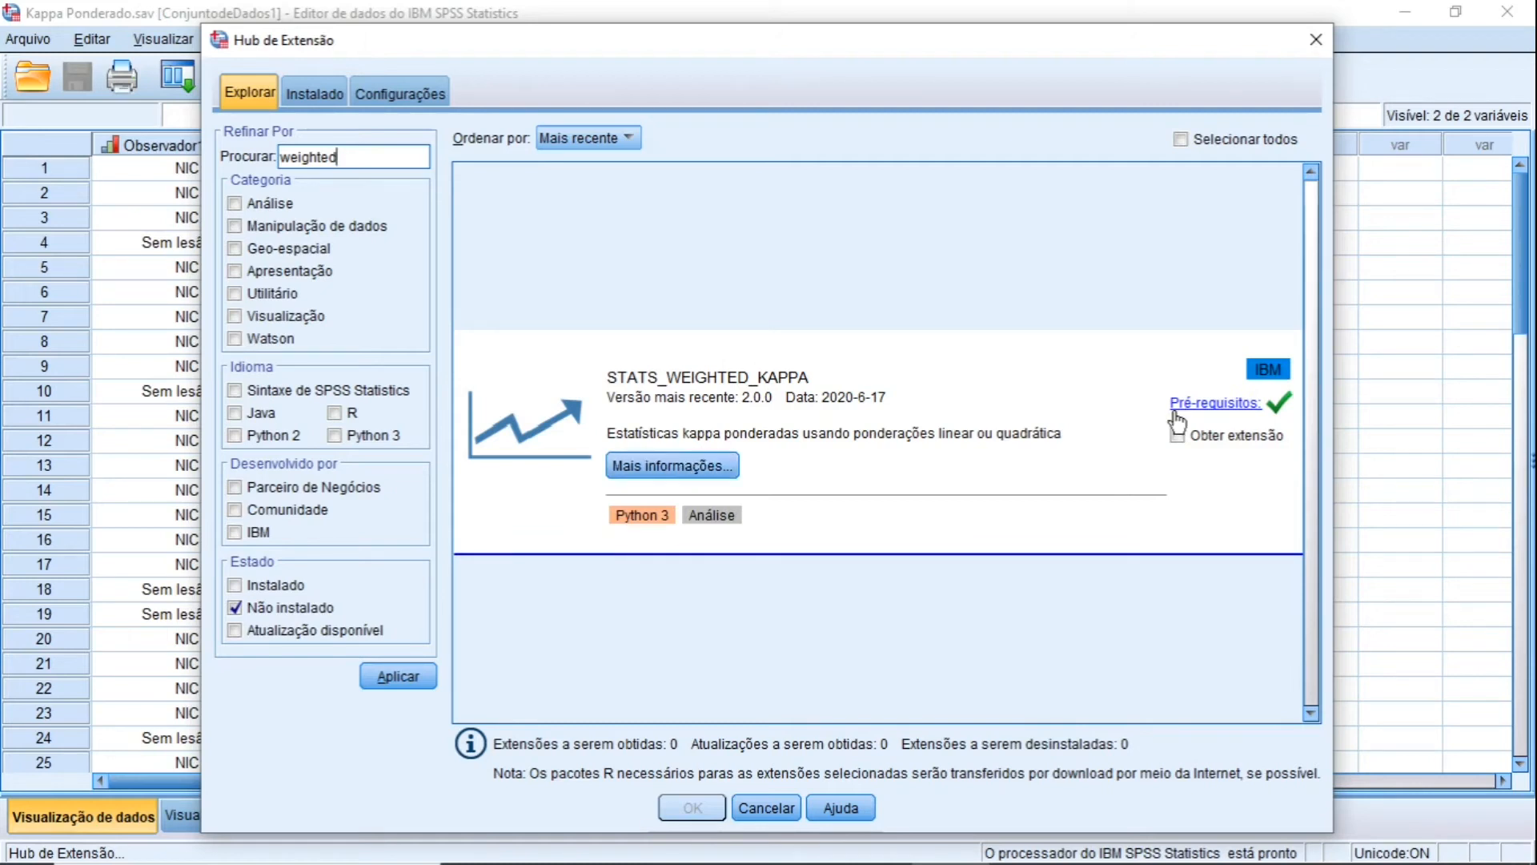
click(1177, 437)
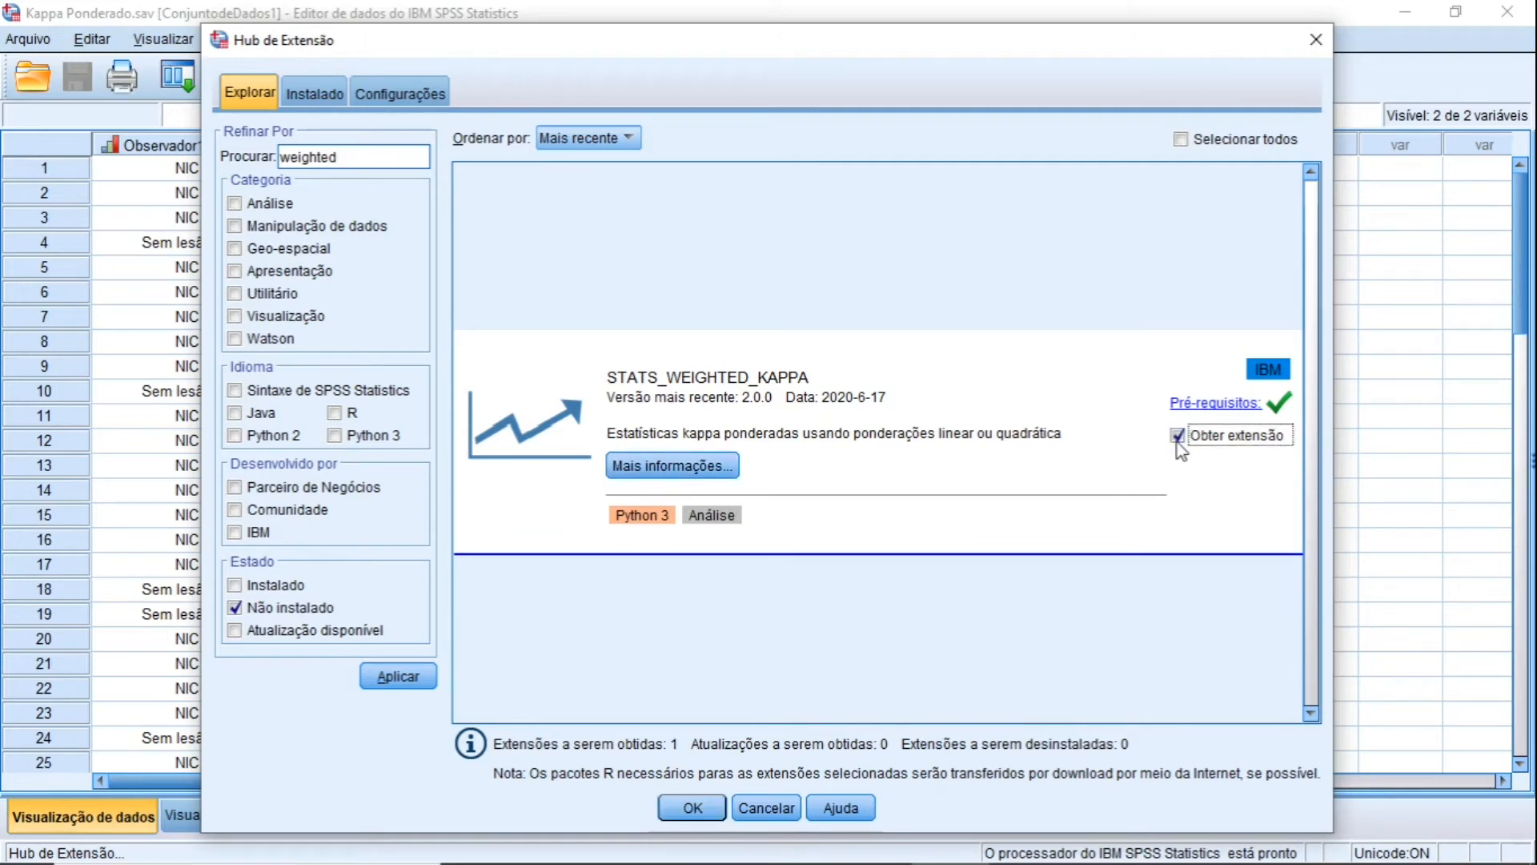
- Install the selected STATS_WEIGHTED_KAPPA extension, accepting the terms of its license agreement
click(698, 801)
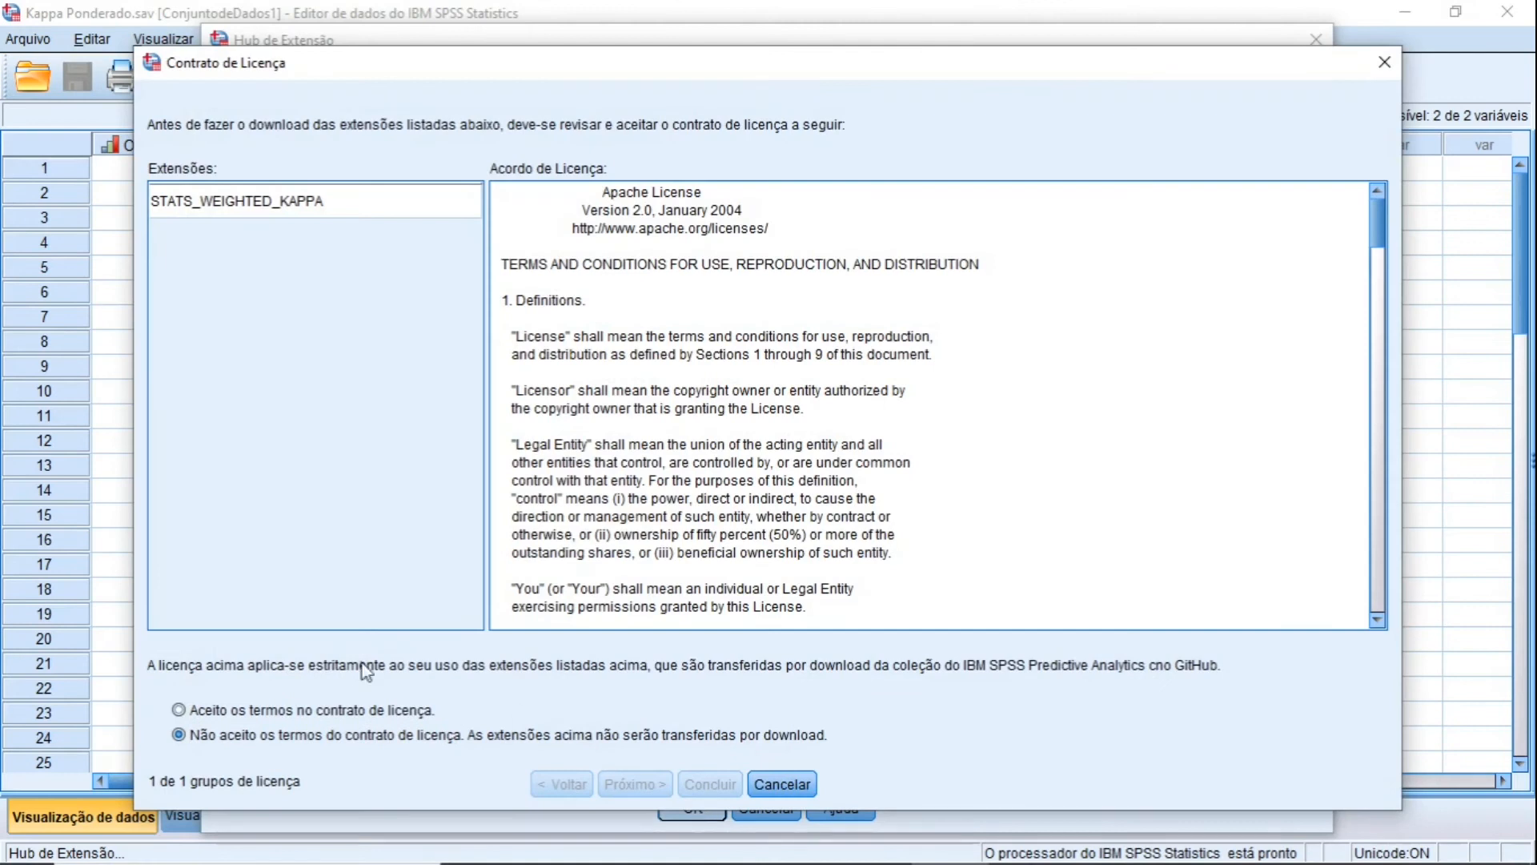
click(179, 709)
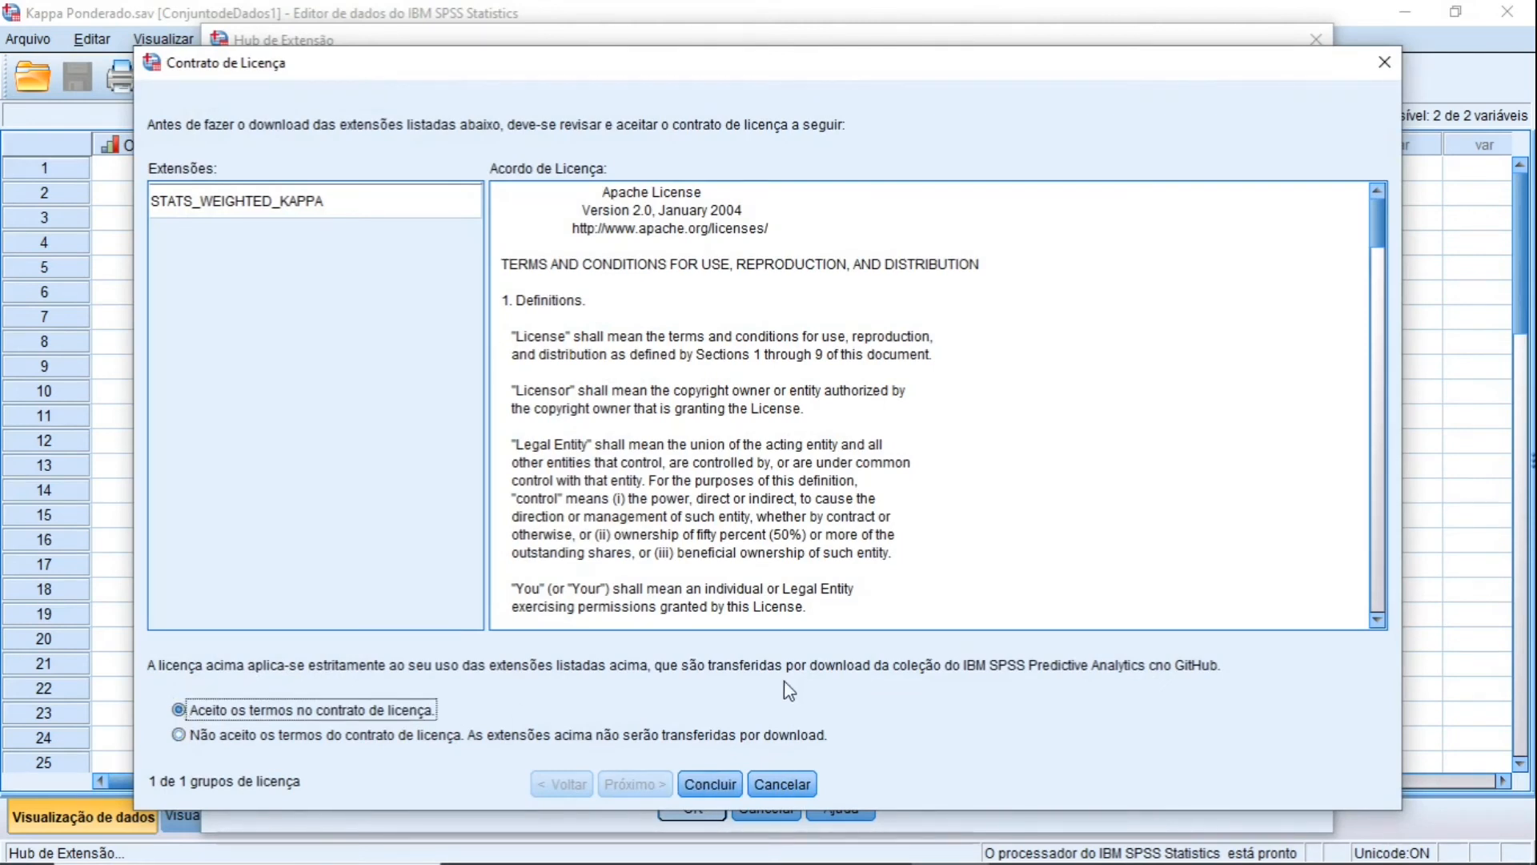
click(719, 782)
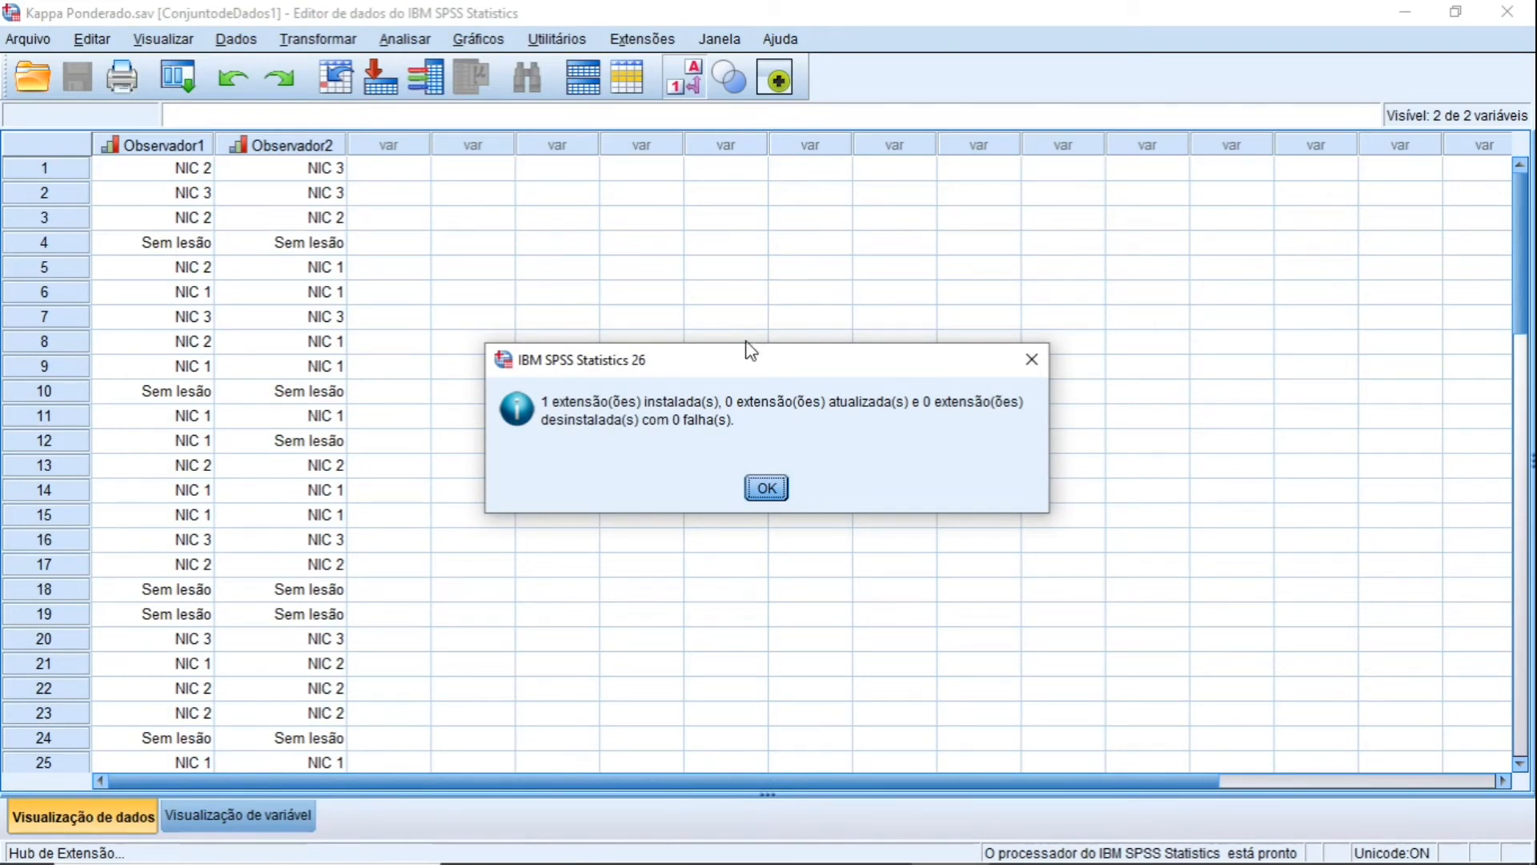
click(765, 486)
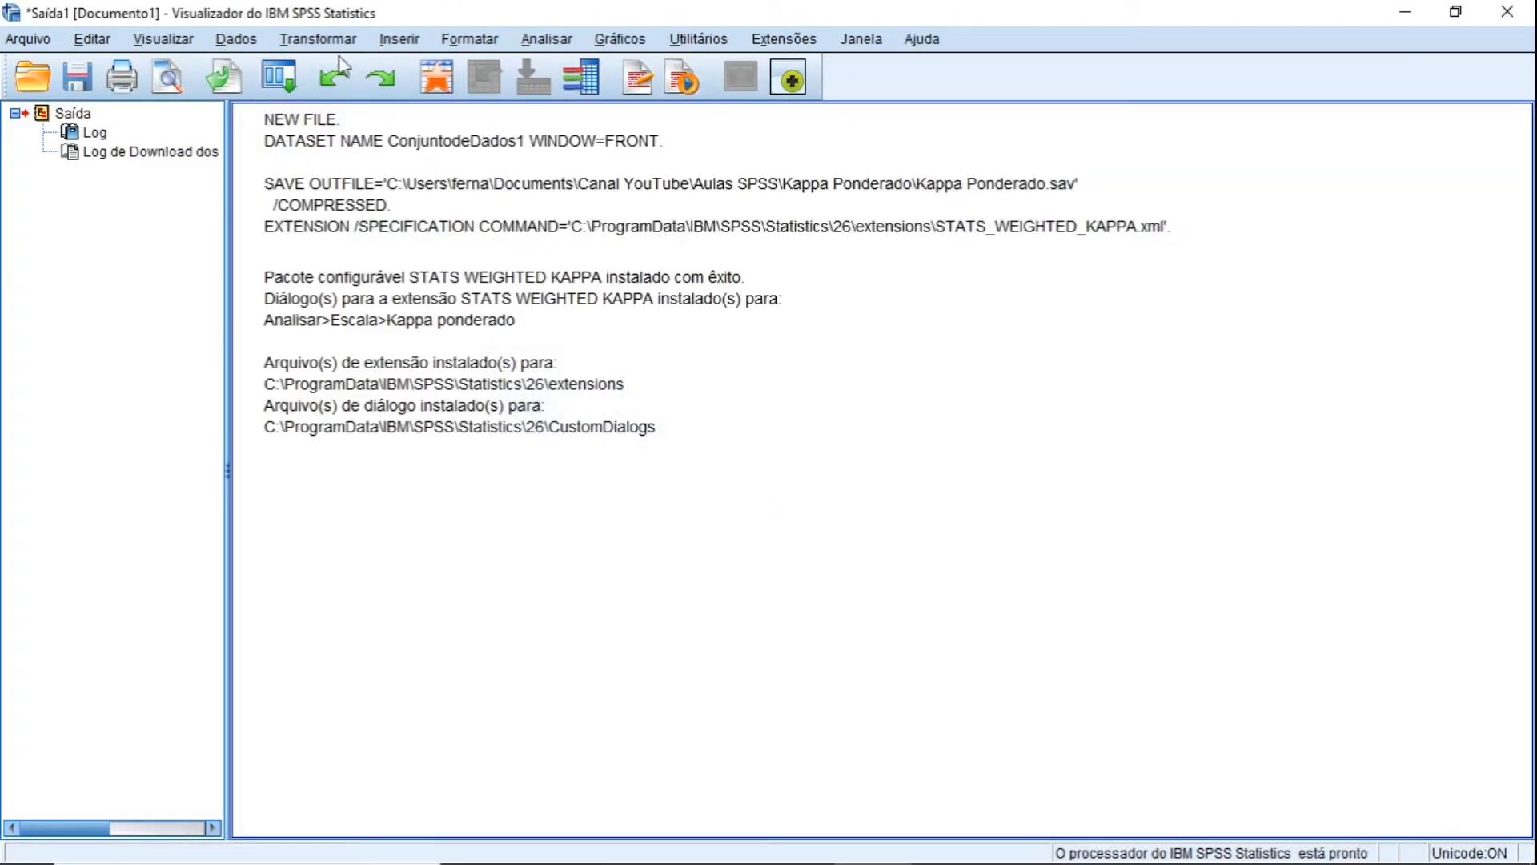
- Check that the Kappa ponderado procedure is available among the scale analyses
click(560, 41)
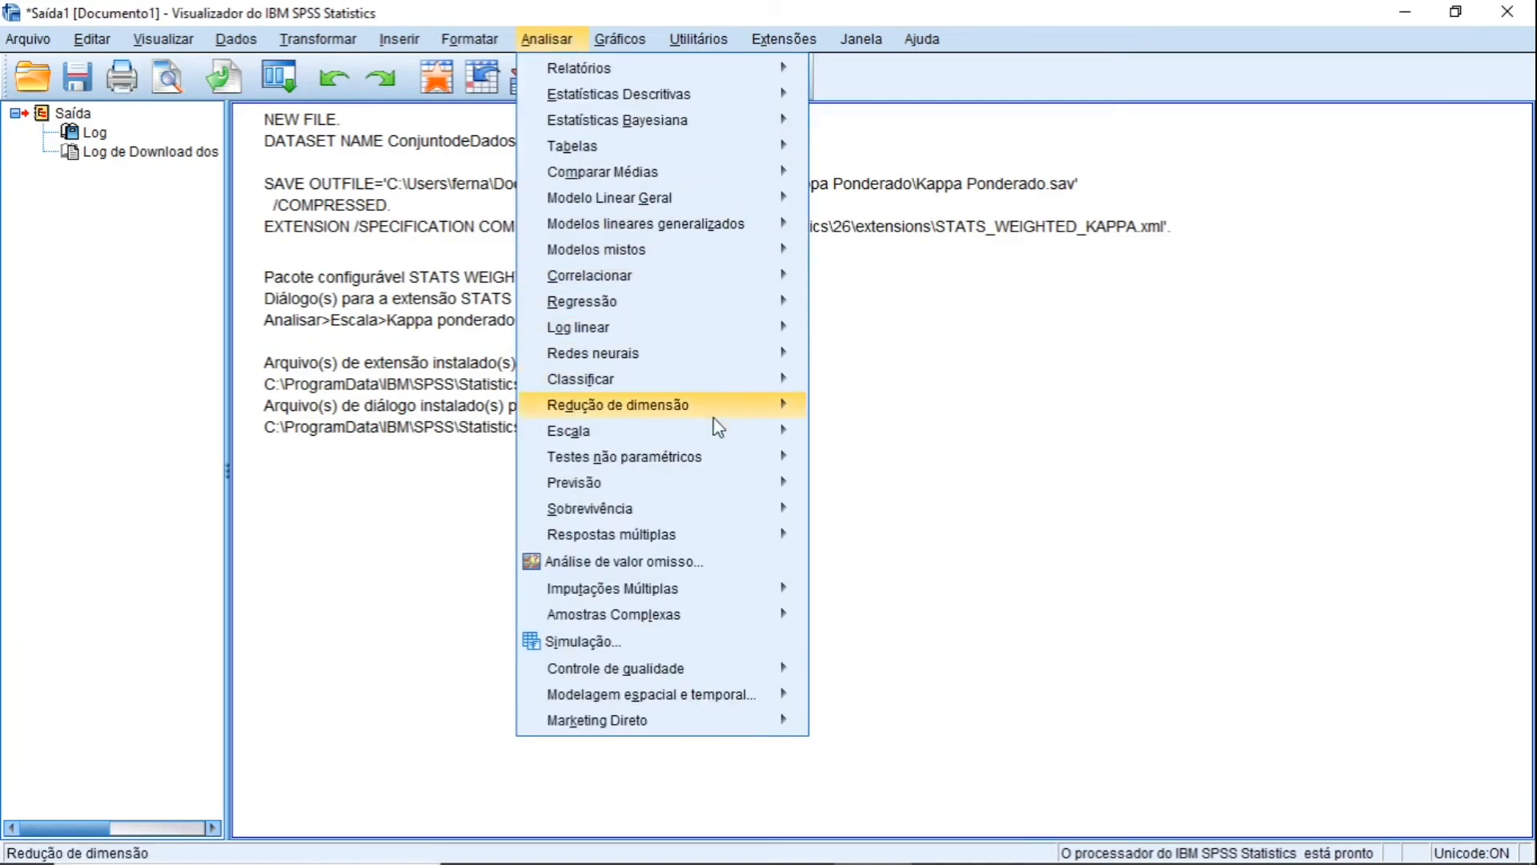
mouse_move(718, 431)
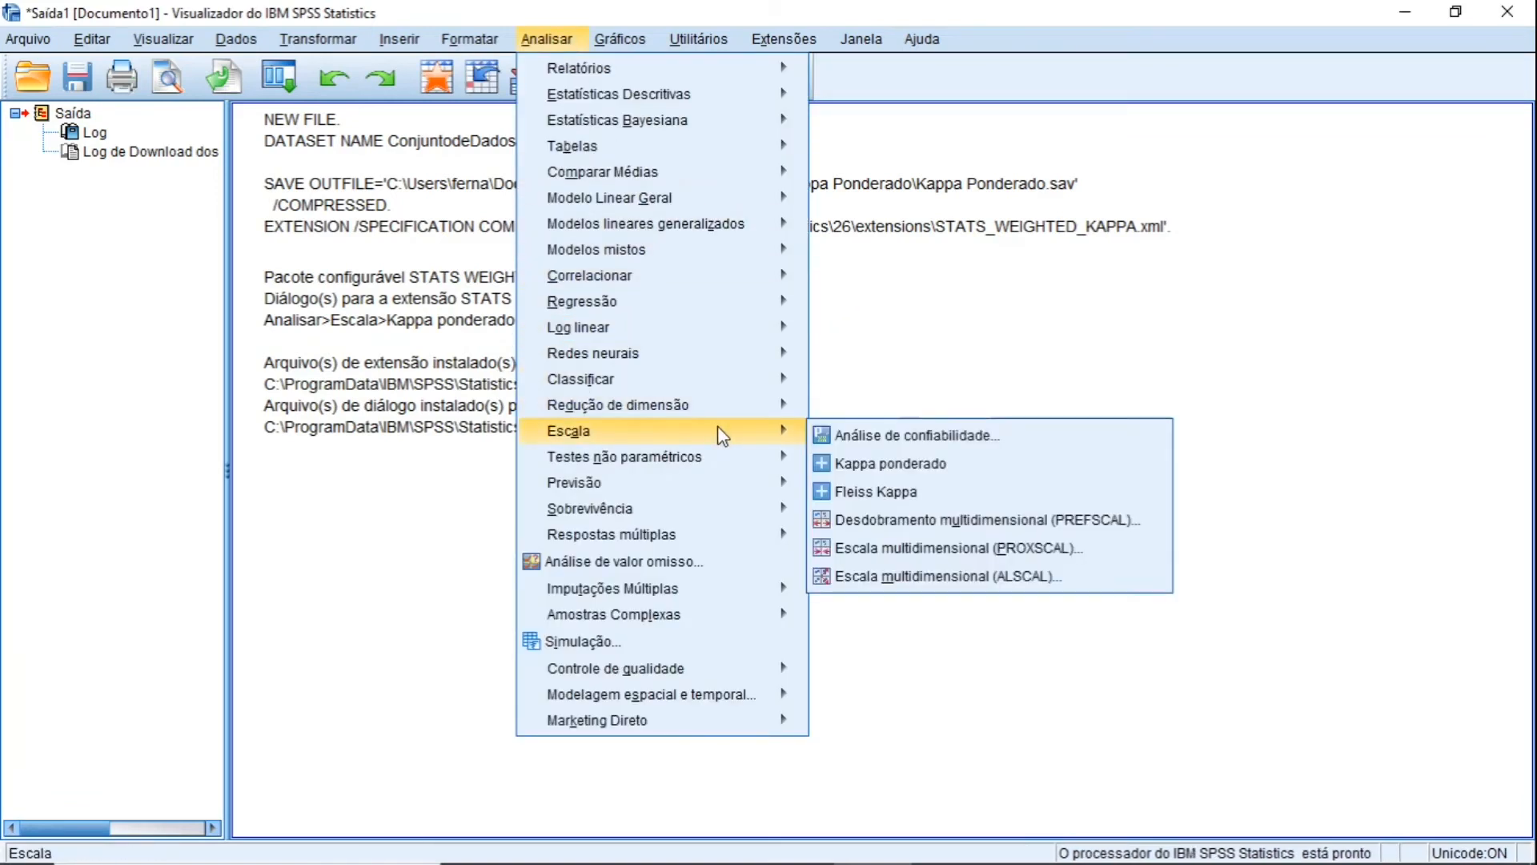
click(910, 469)
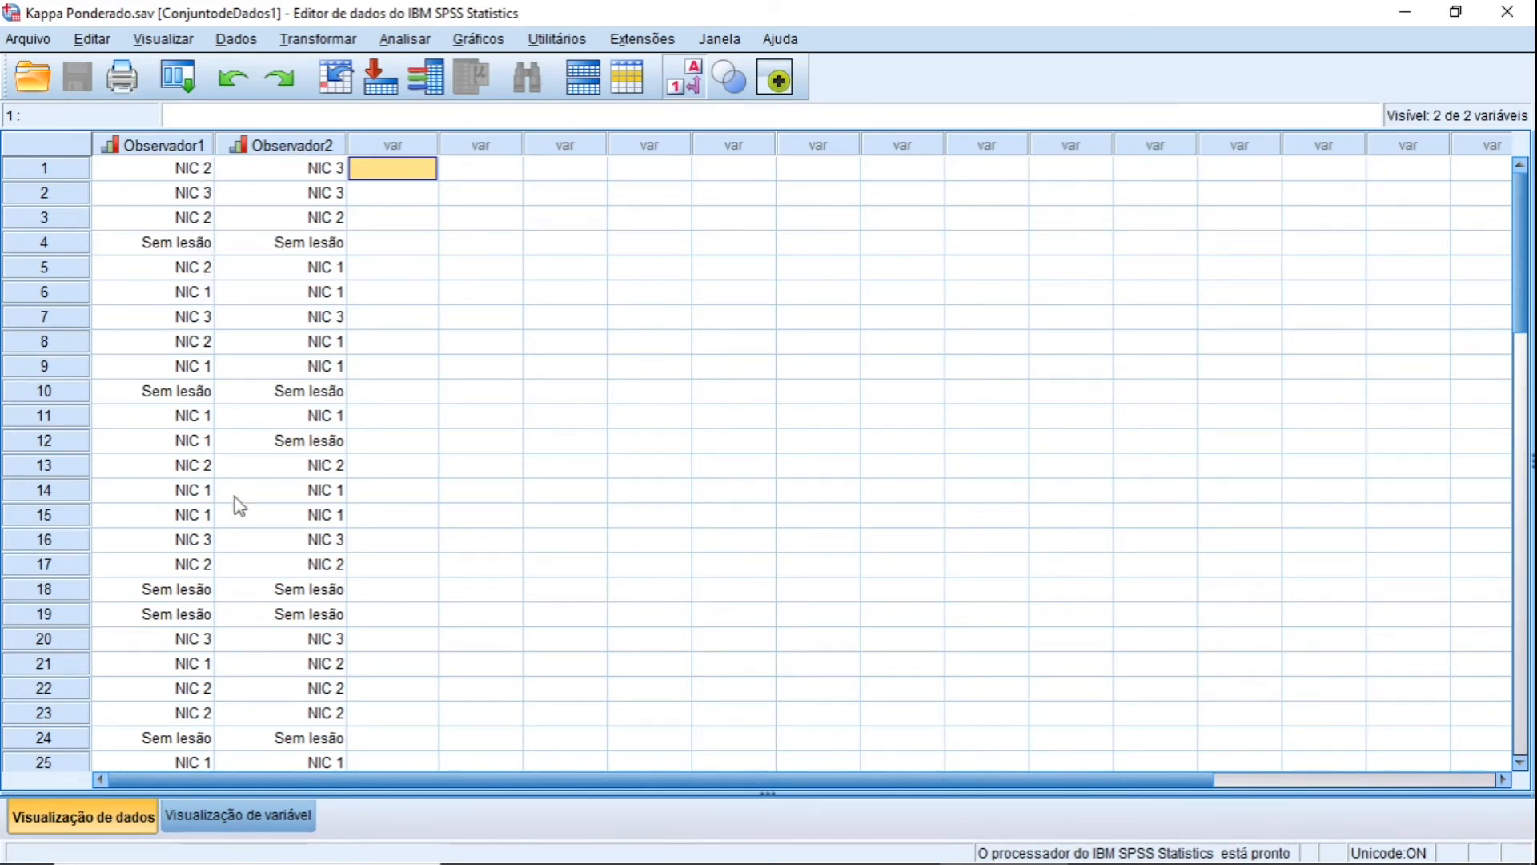
- Review the numeric codes behind the category labels in the data and the value labels defined for Observador1
click(691, 78)
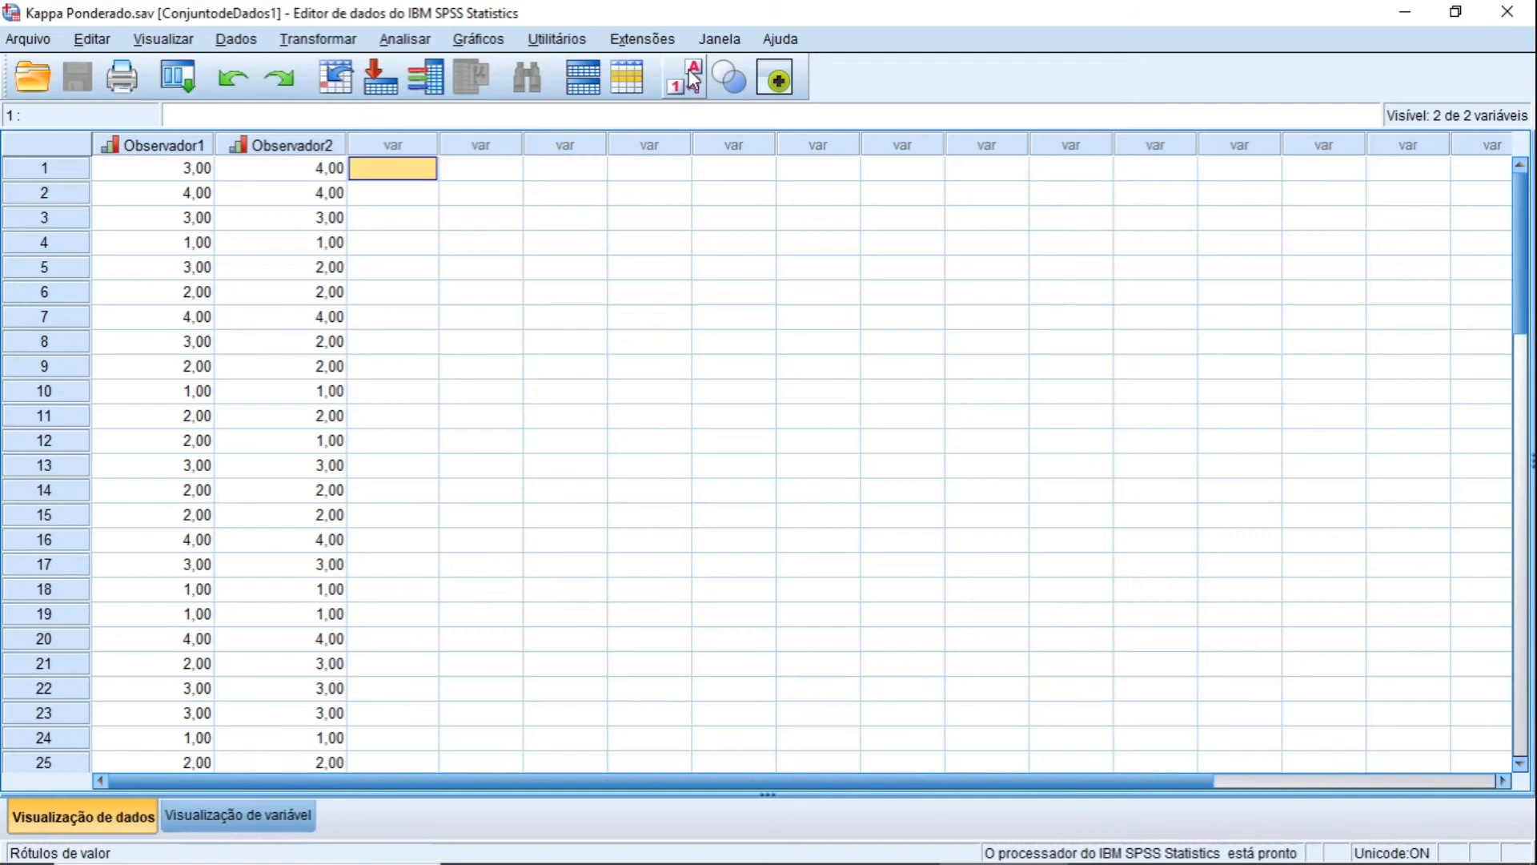
click(693, 78)
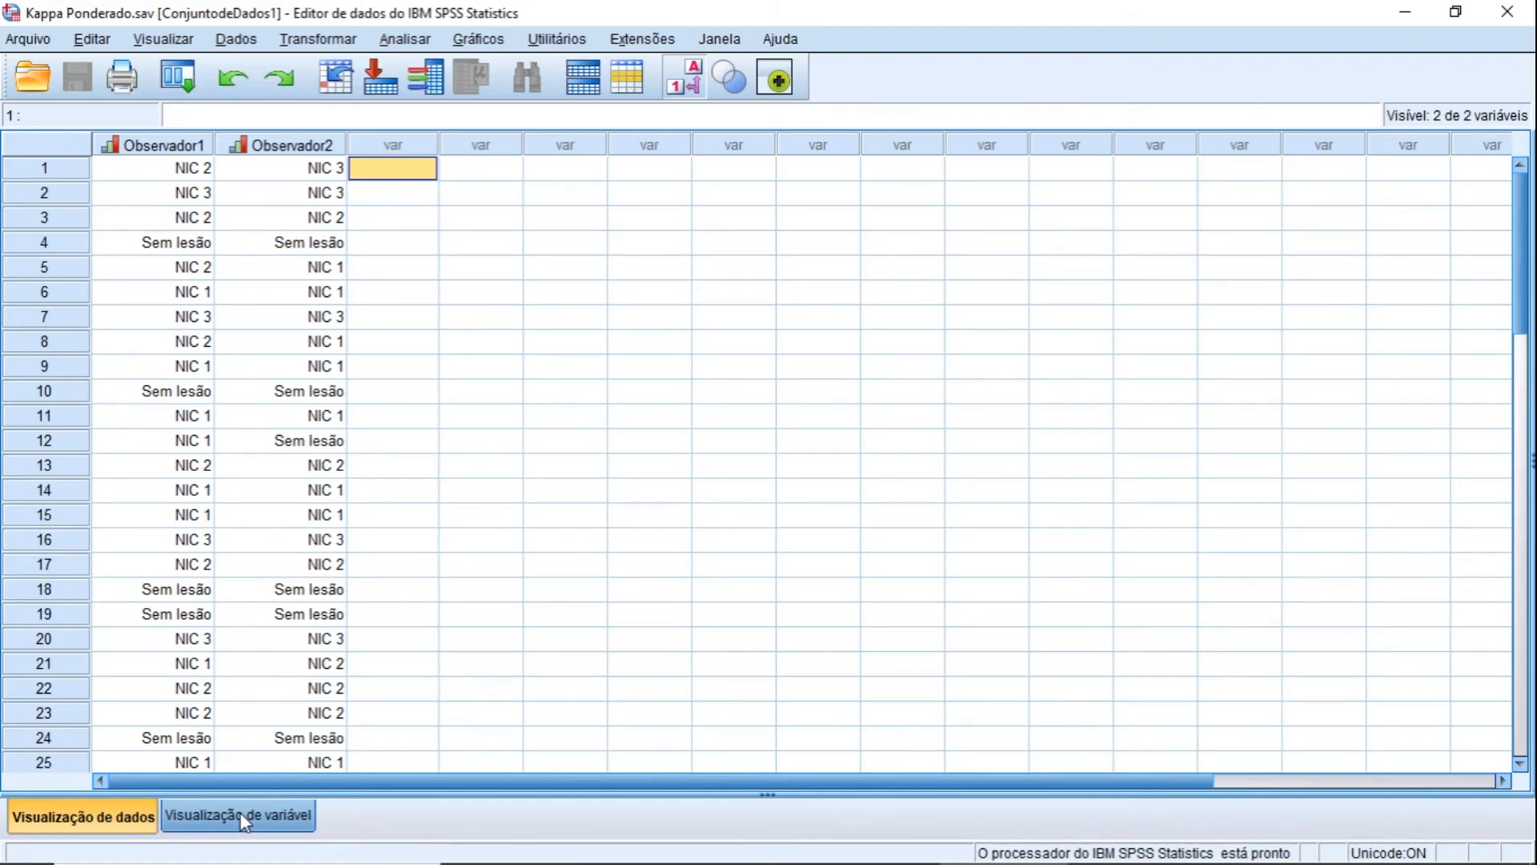
click(240, 815)
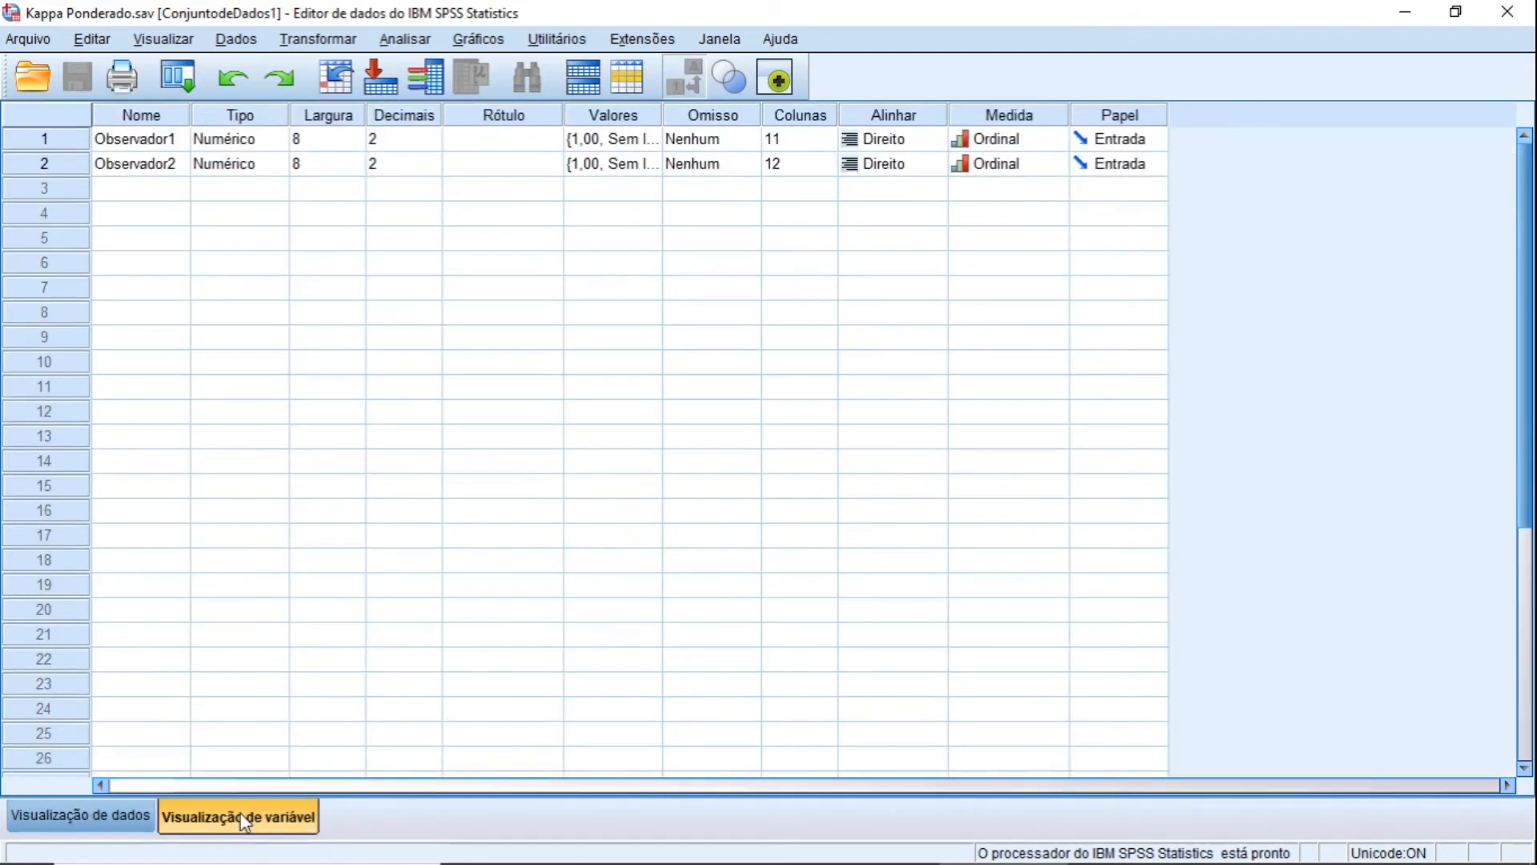
click(655, 141)
click(654, 141)
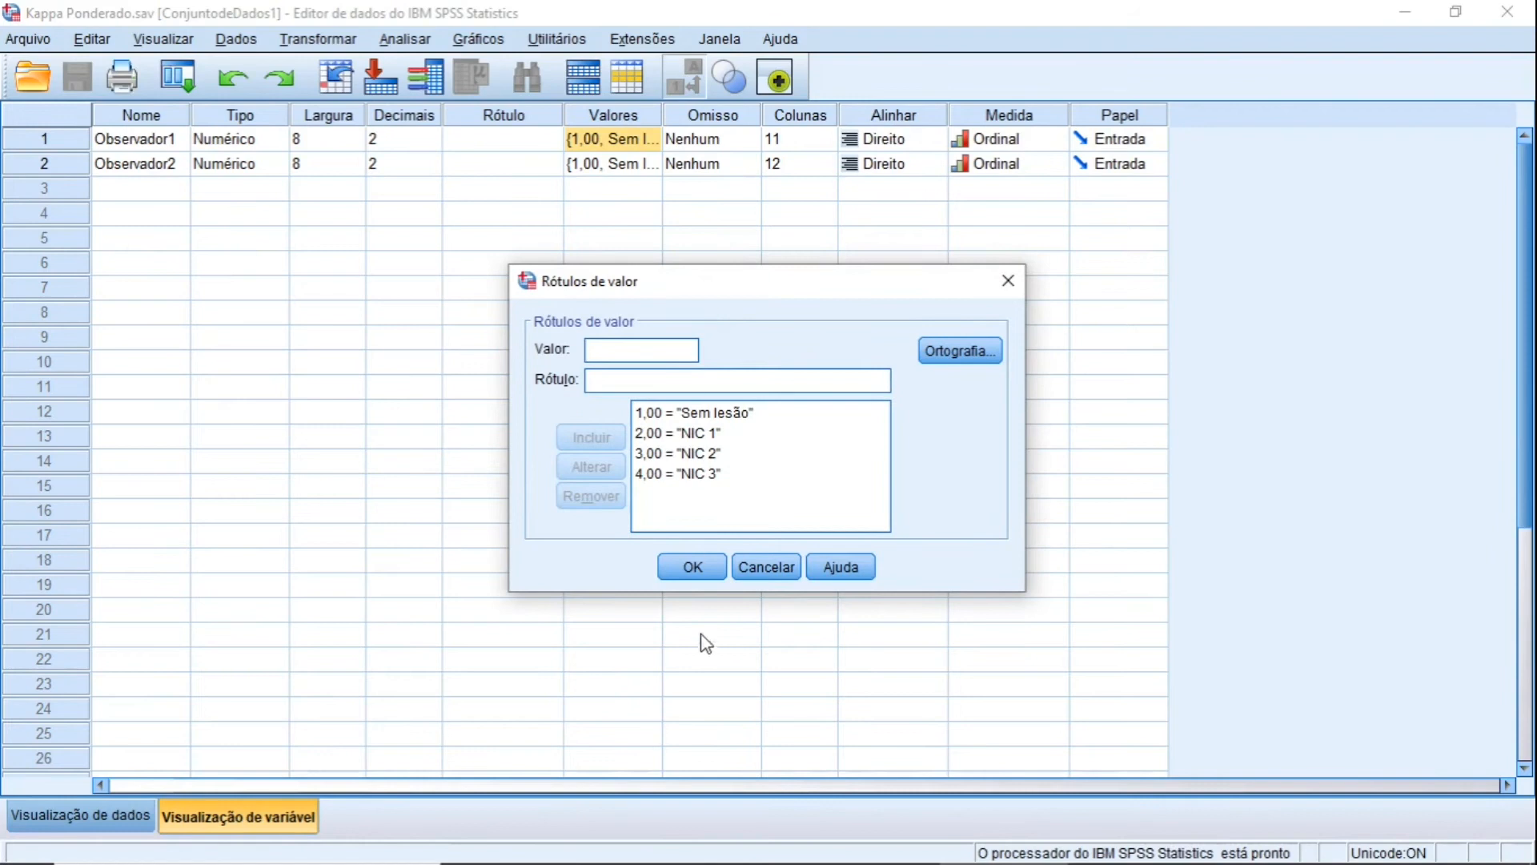
click(695, 568)
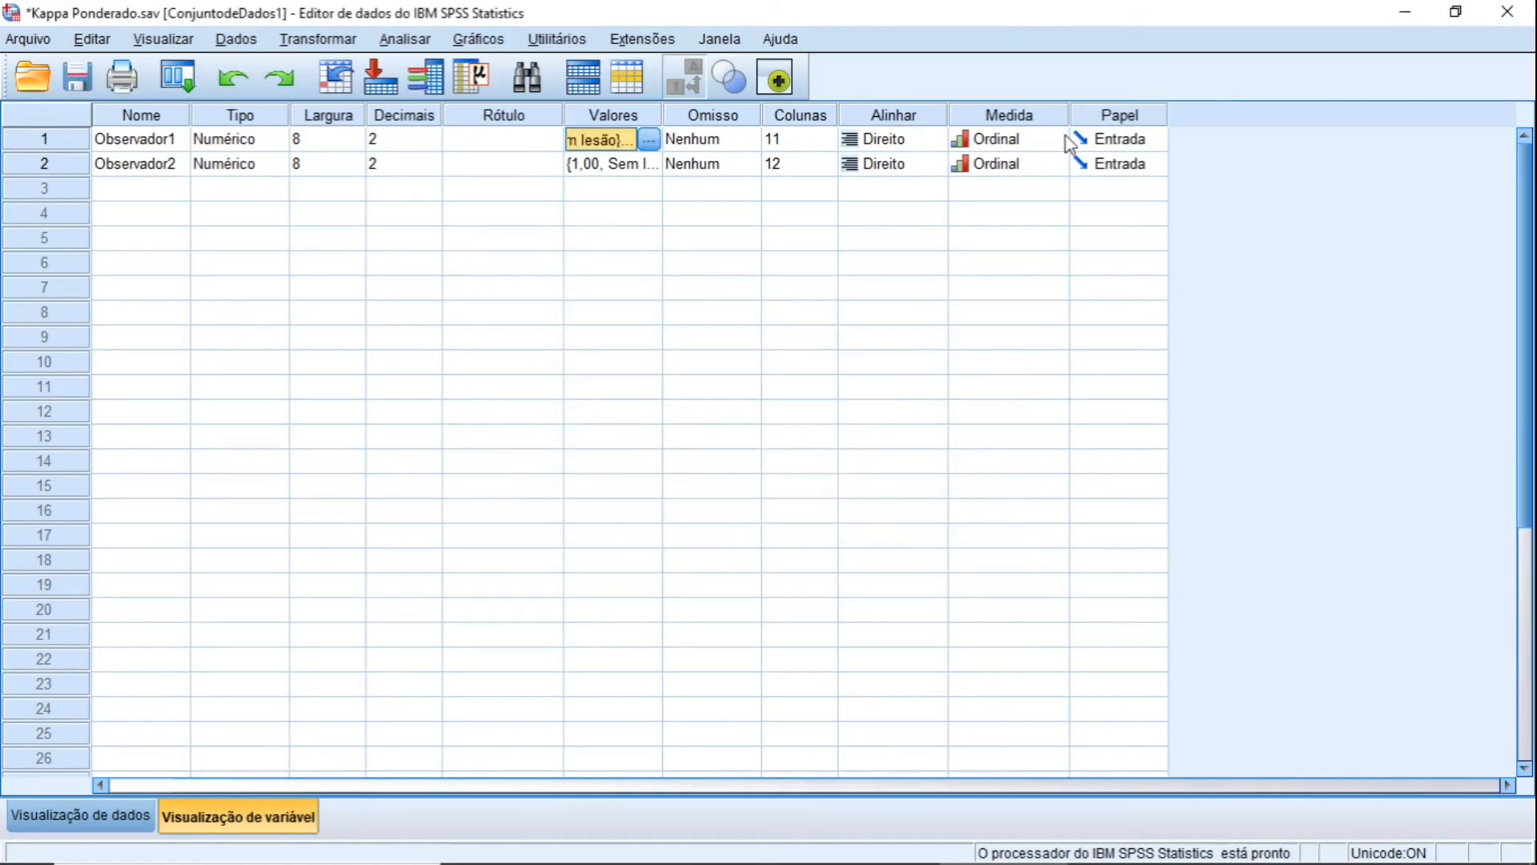
click(117, 816)
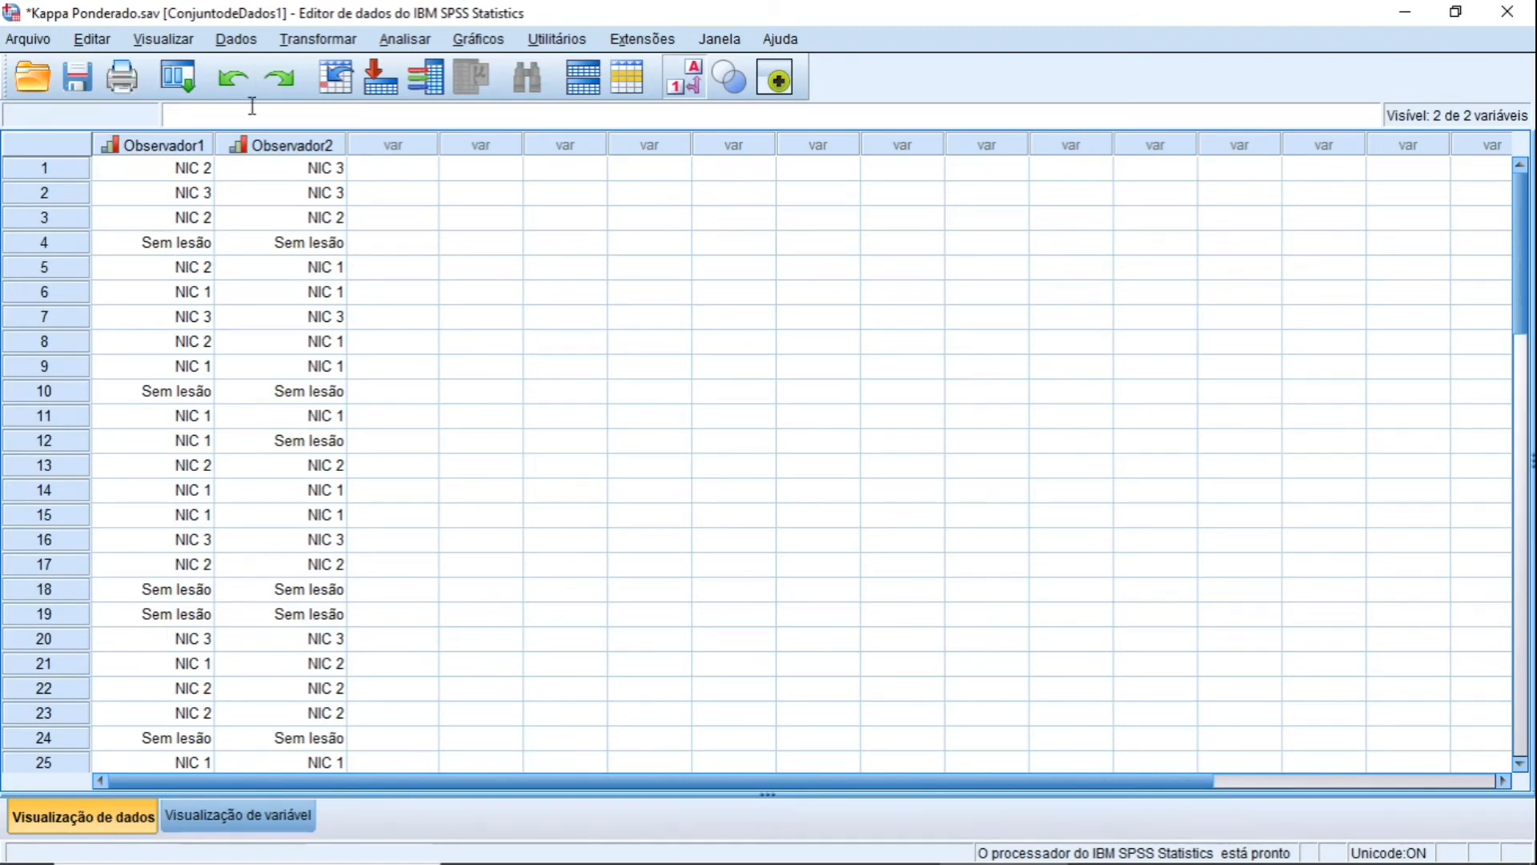
- Run a weighted kappa with Observador1 as Classificação 1 and Observador2 as Classificação 2, using linear weighting and a 95% confidence level
click(409, 40)
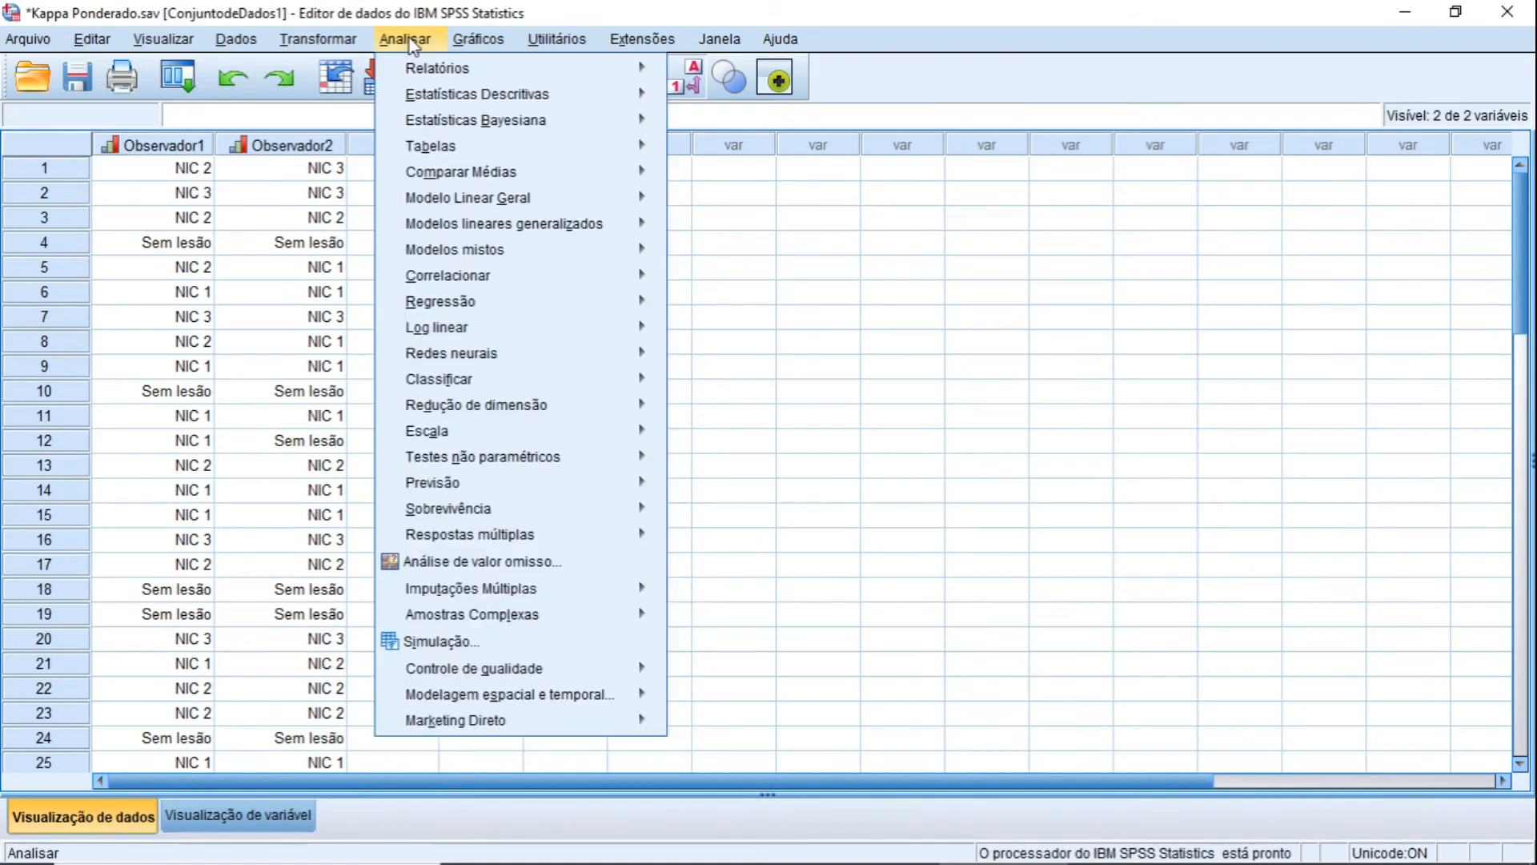
mouse_move(530, 432)
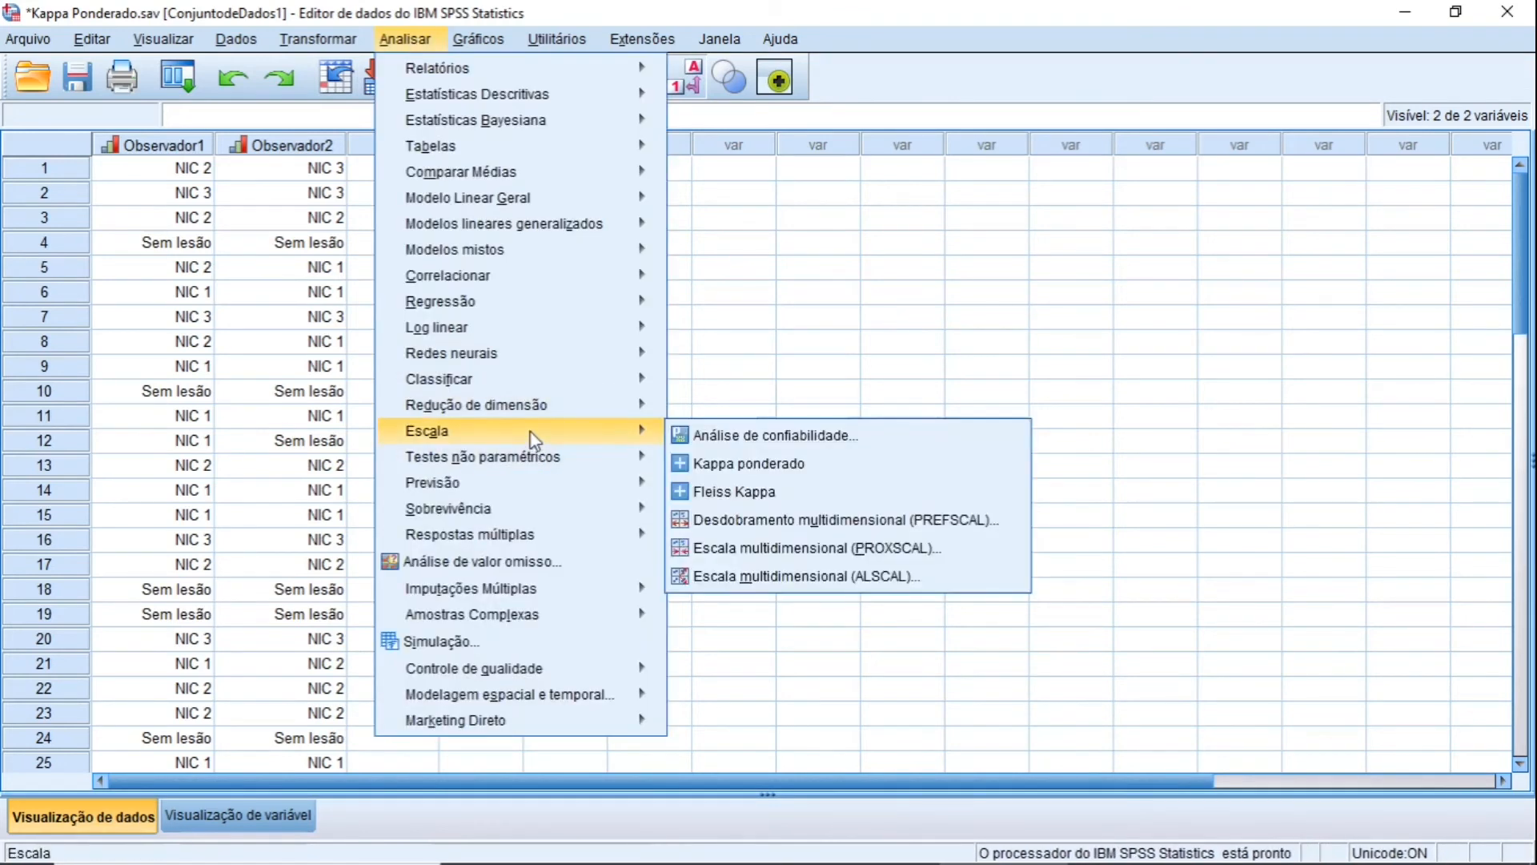
click(746, 464)
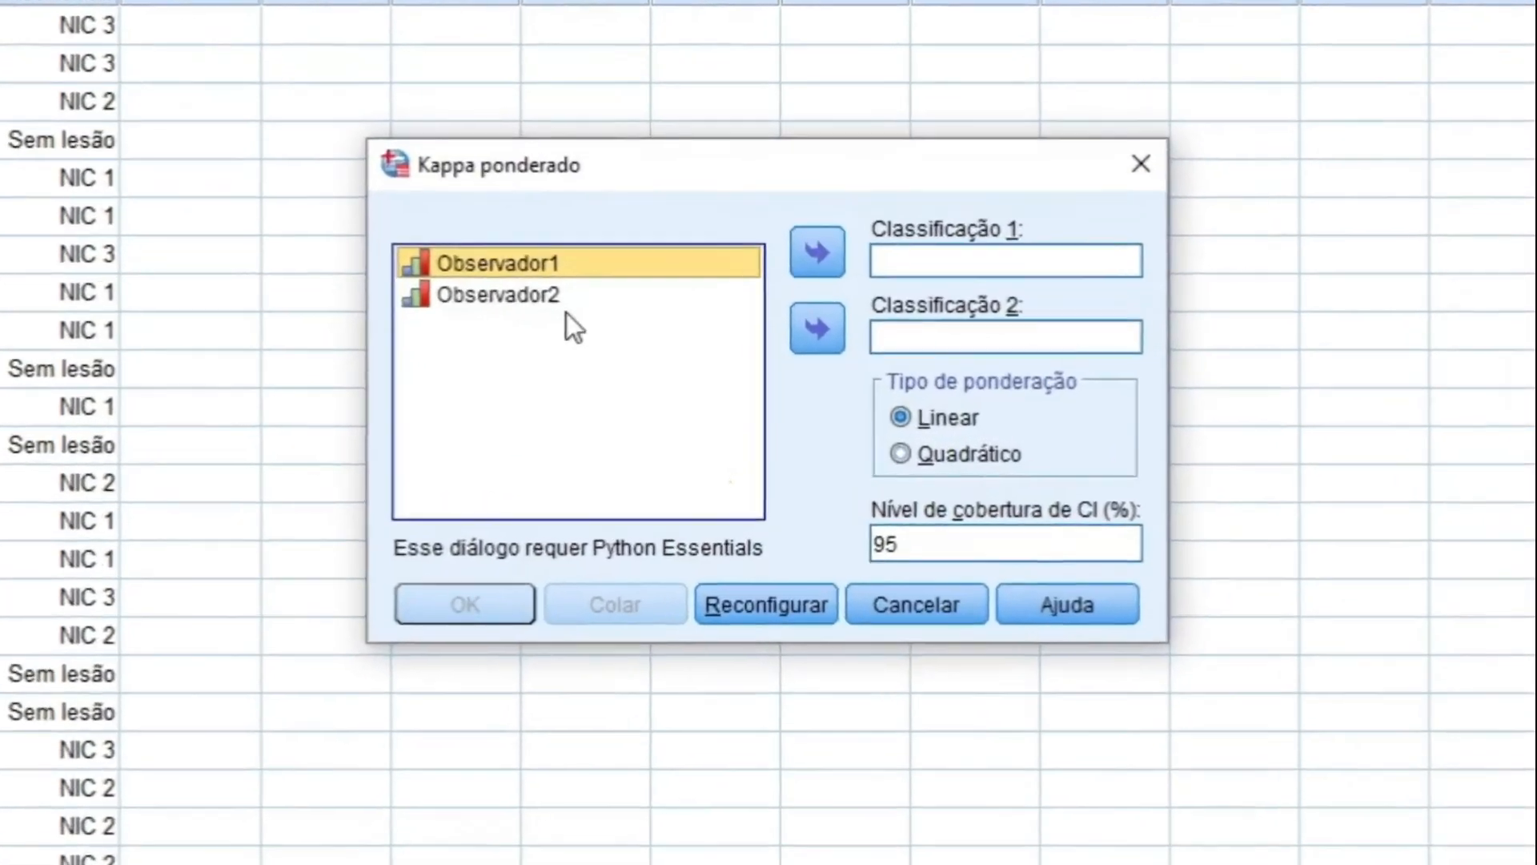
click(819, 261)
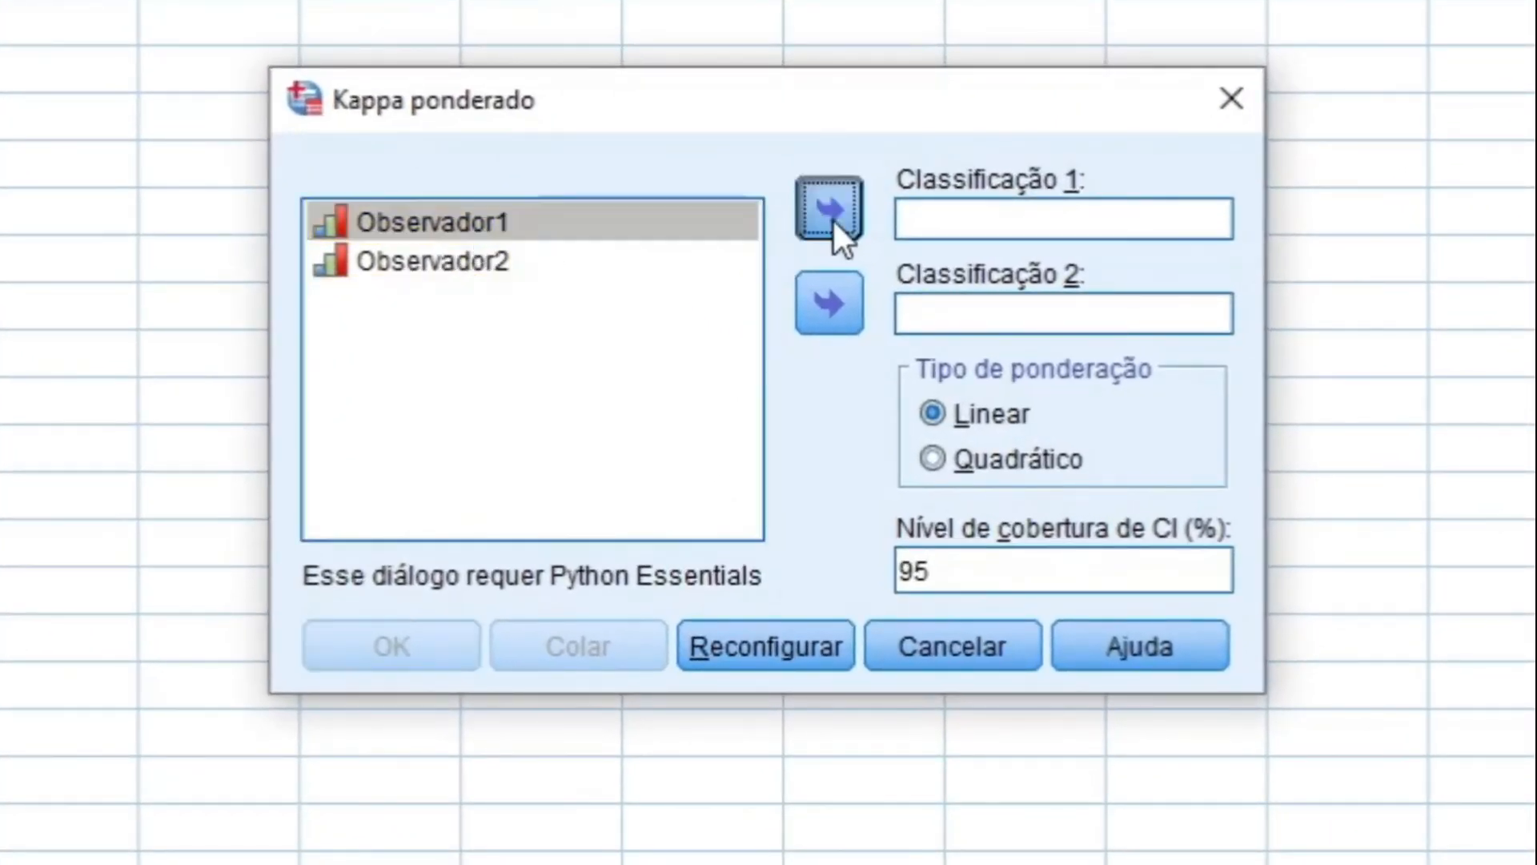
click(384, 224)
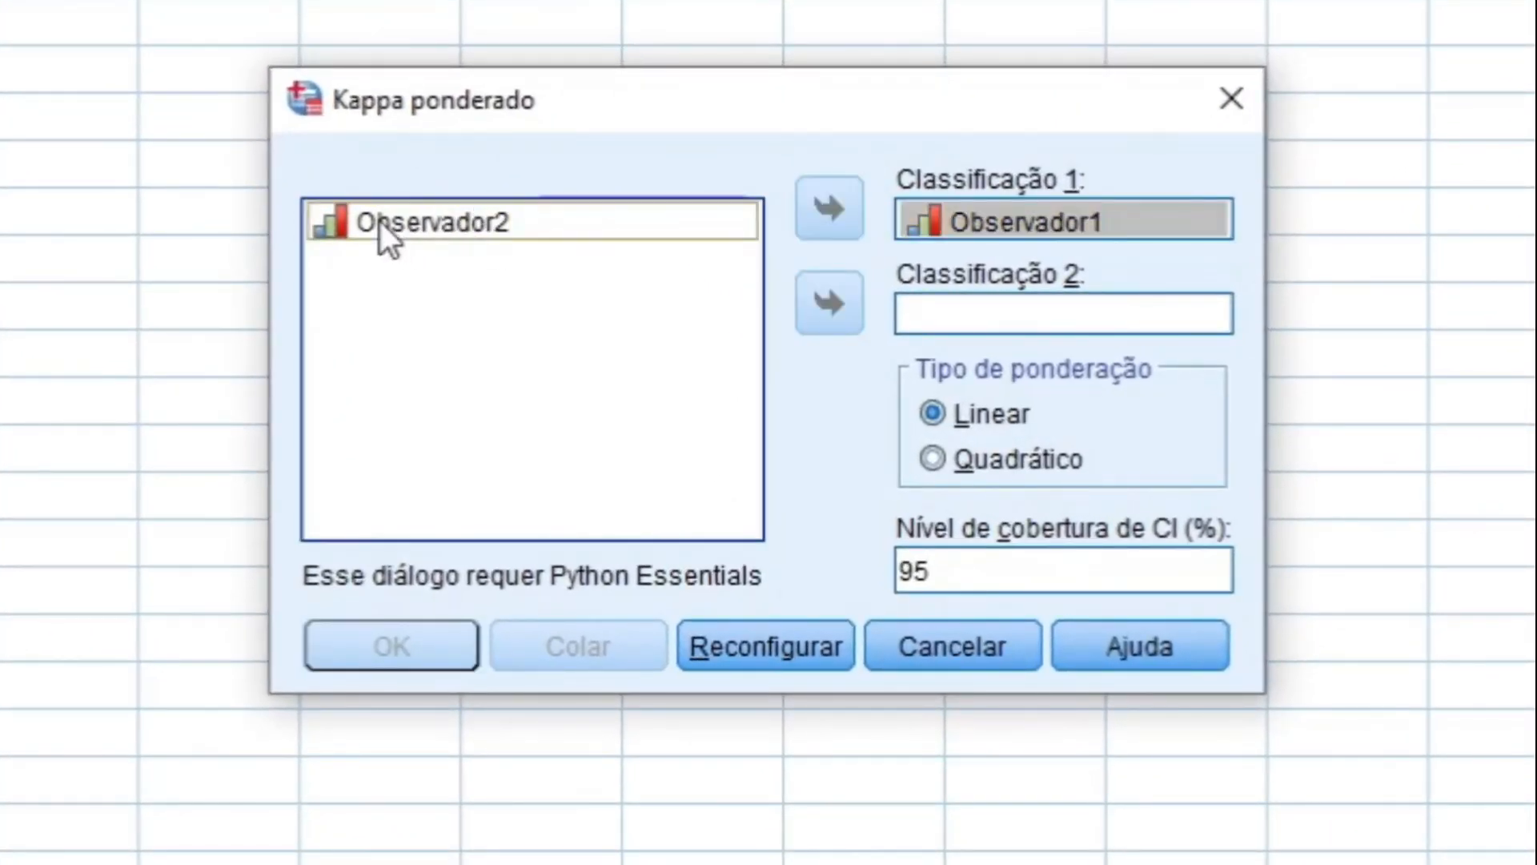
click(829, 302)
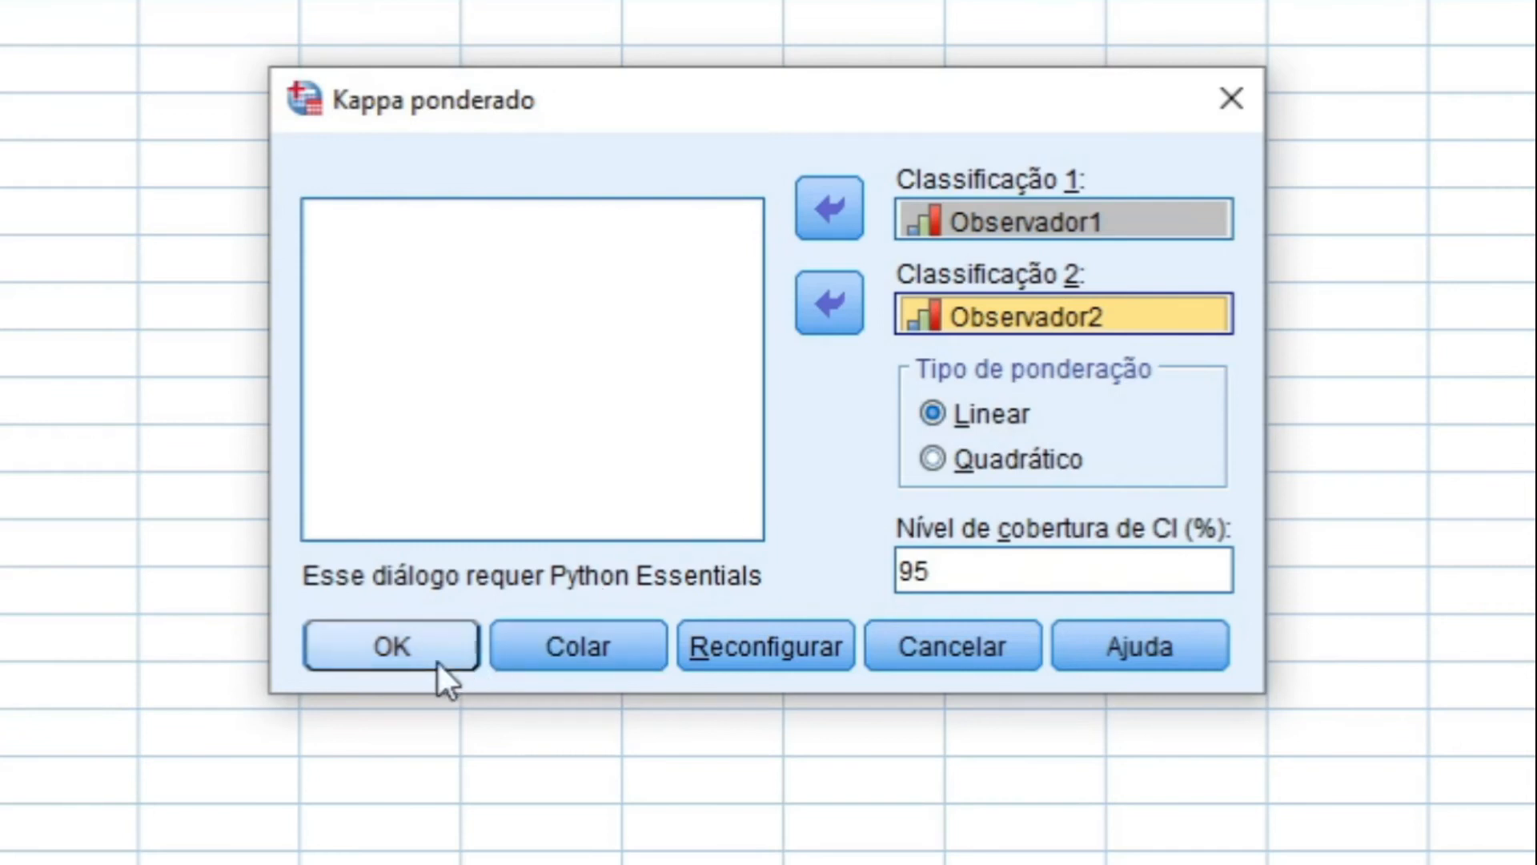
click(392, 647)
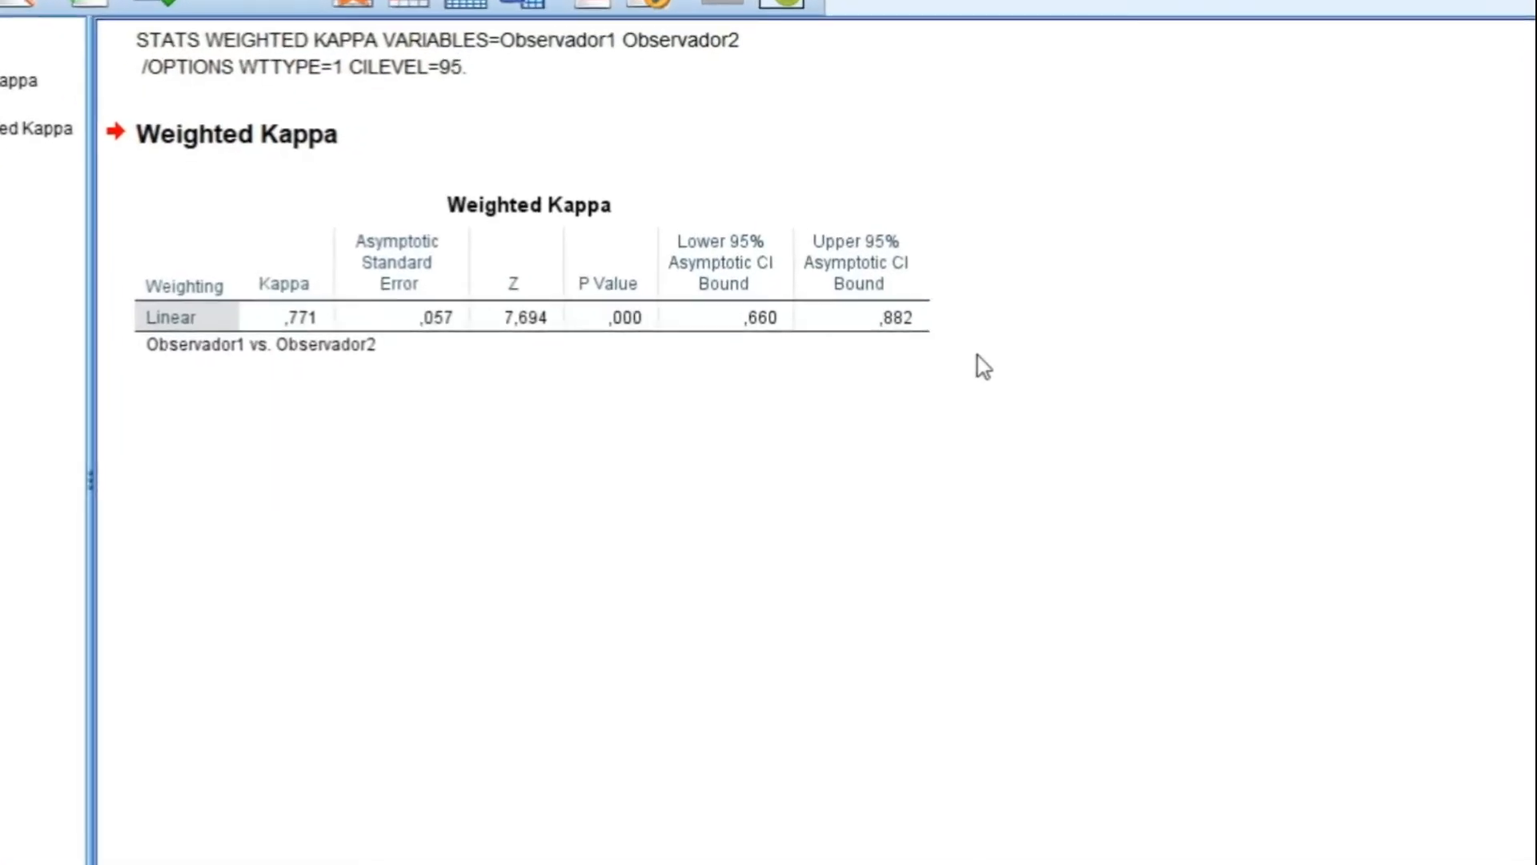
click(504, 346)
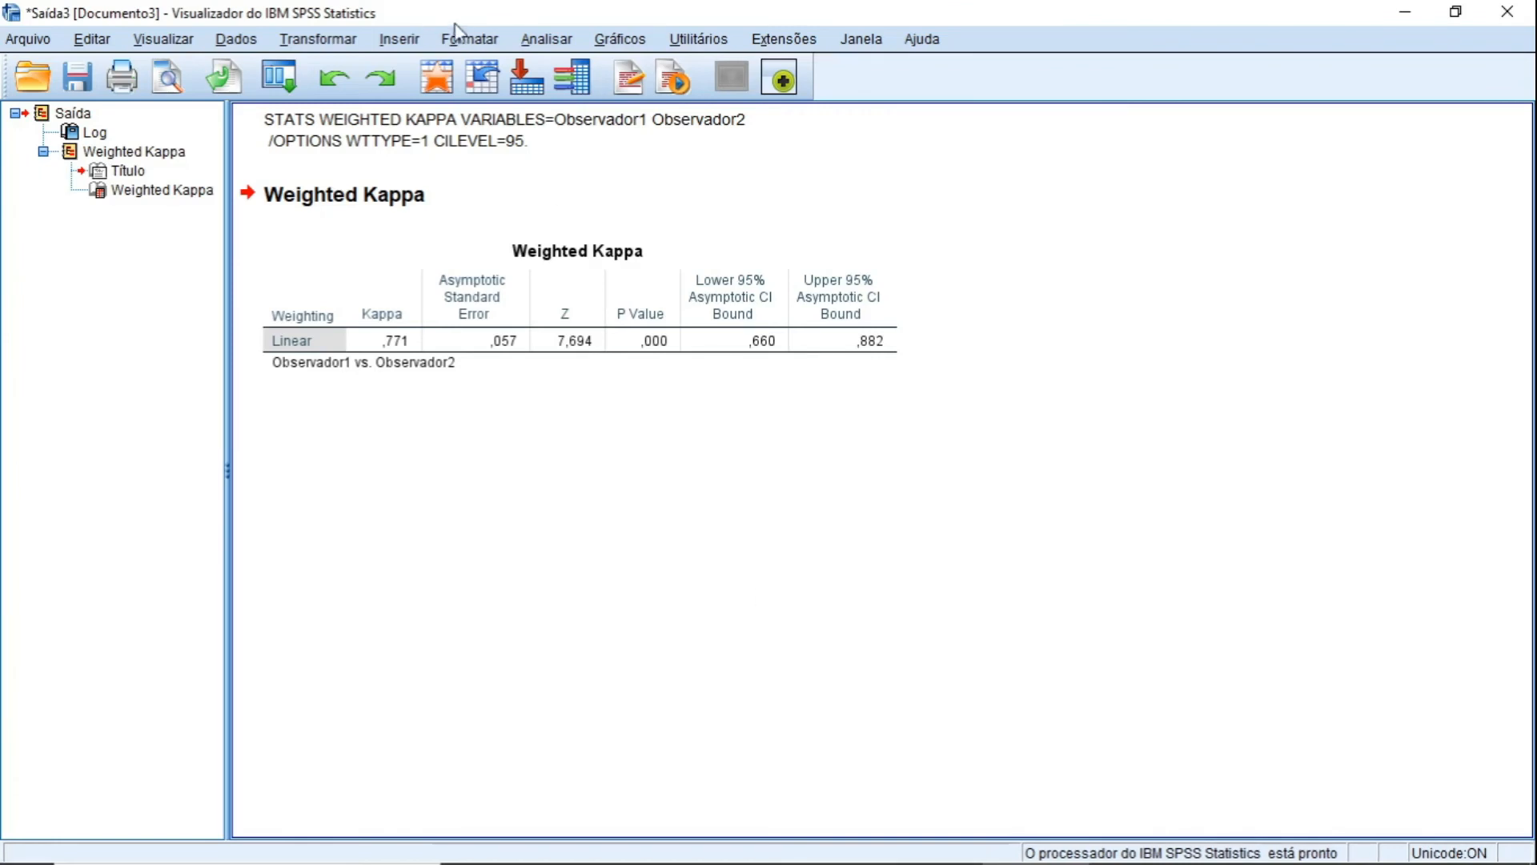
- Cross-tabulate Observador2 in the rows against Observador1 in the columns and examine the agreement counts
click(538, 42)
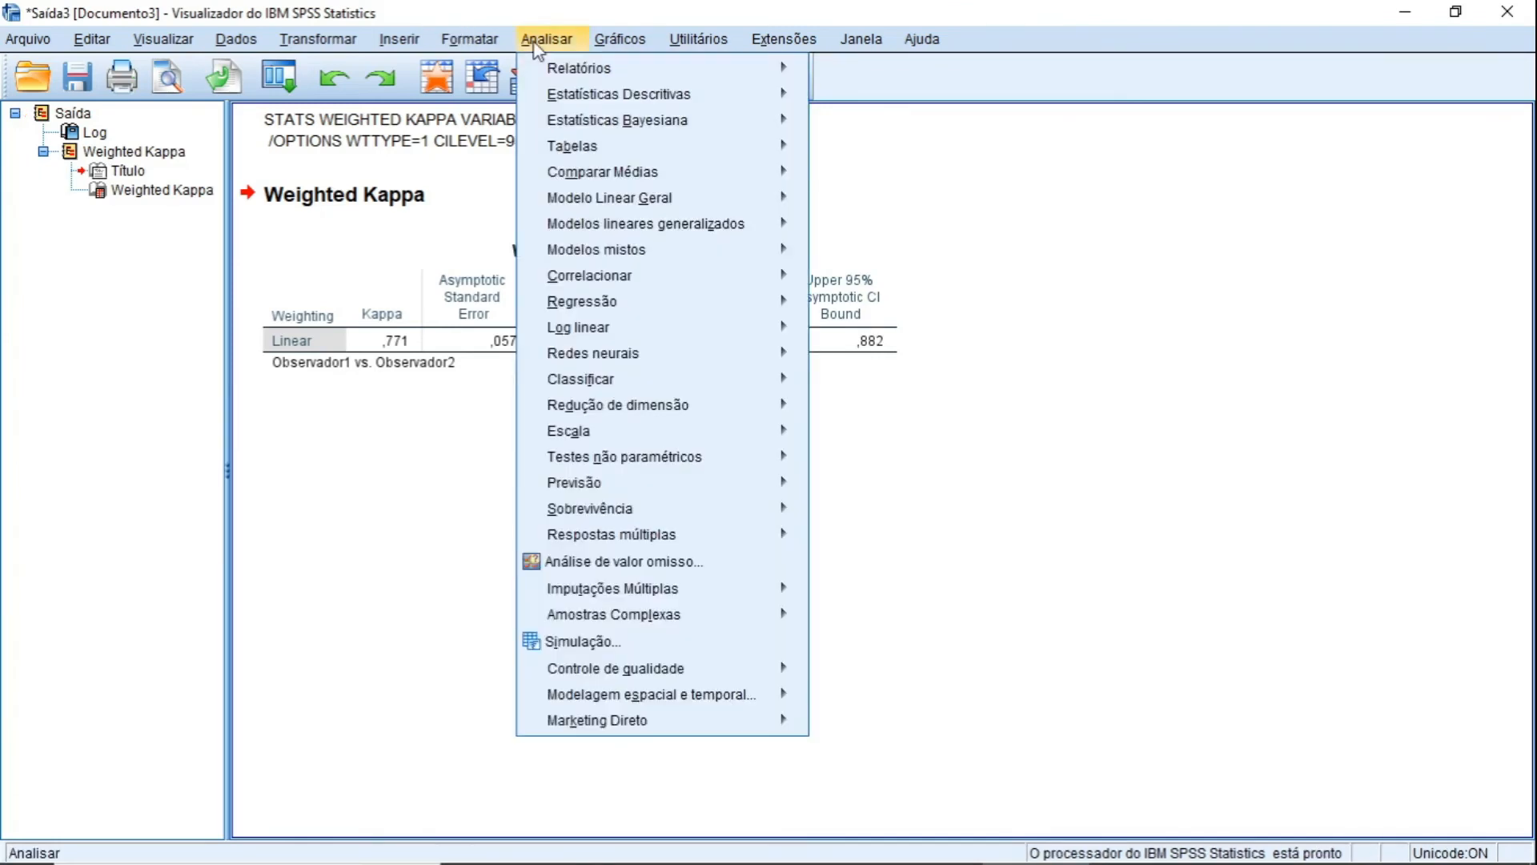
mouse_move(637, 100)
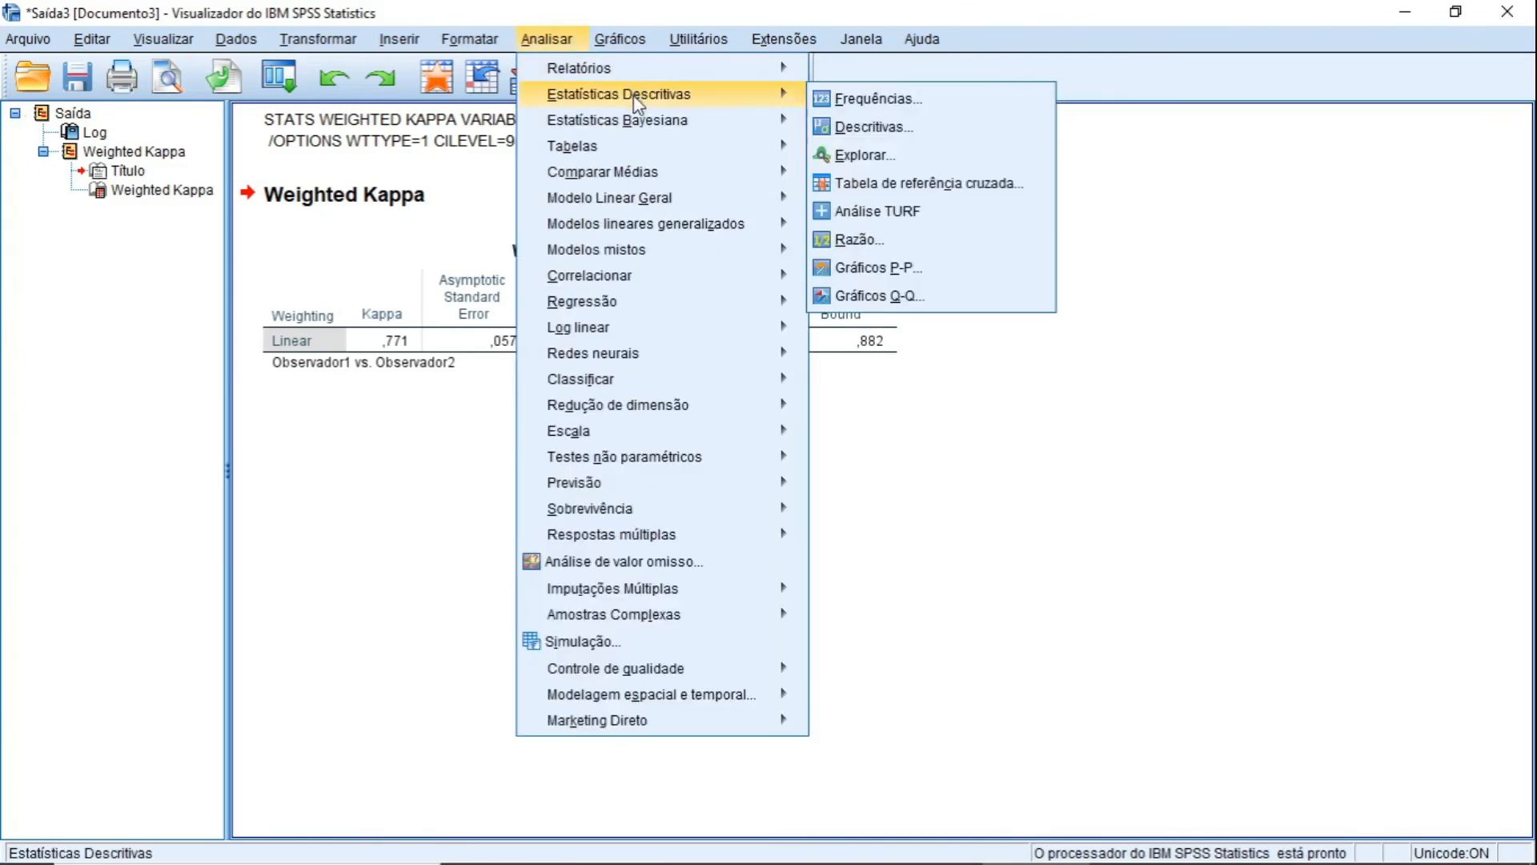
click(913, 183)
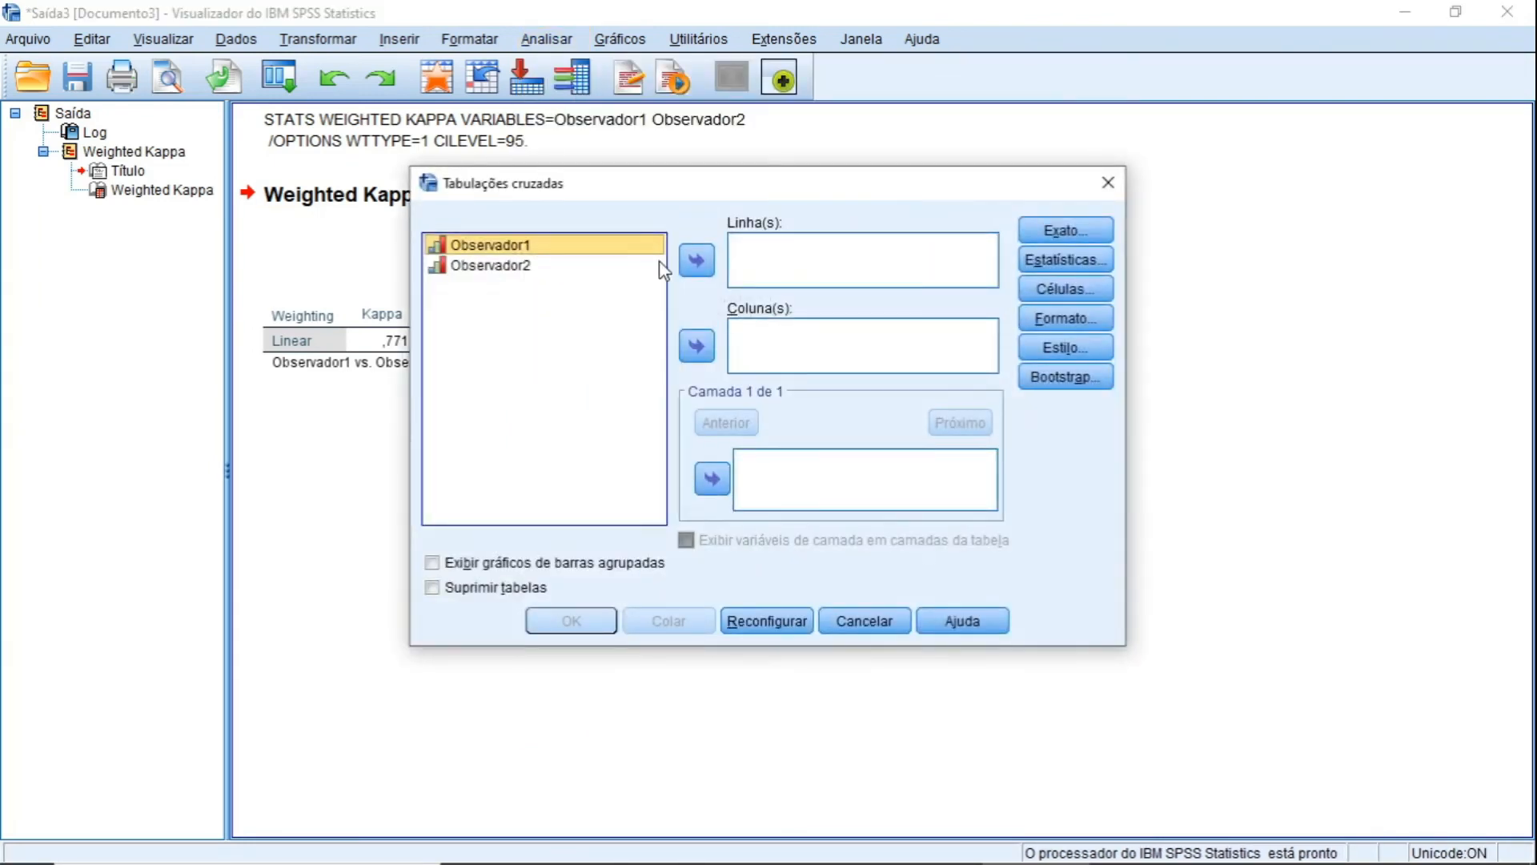
click(697, 346)
click(516, 247)
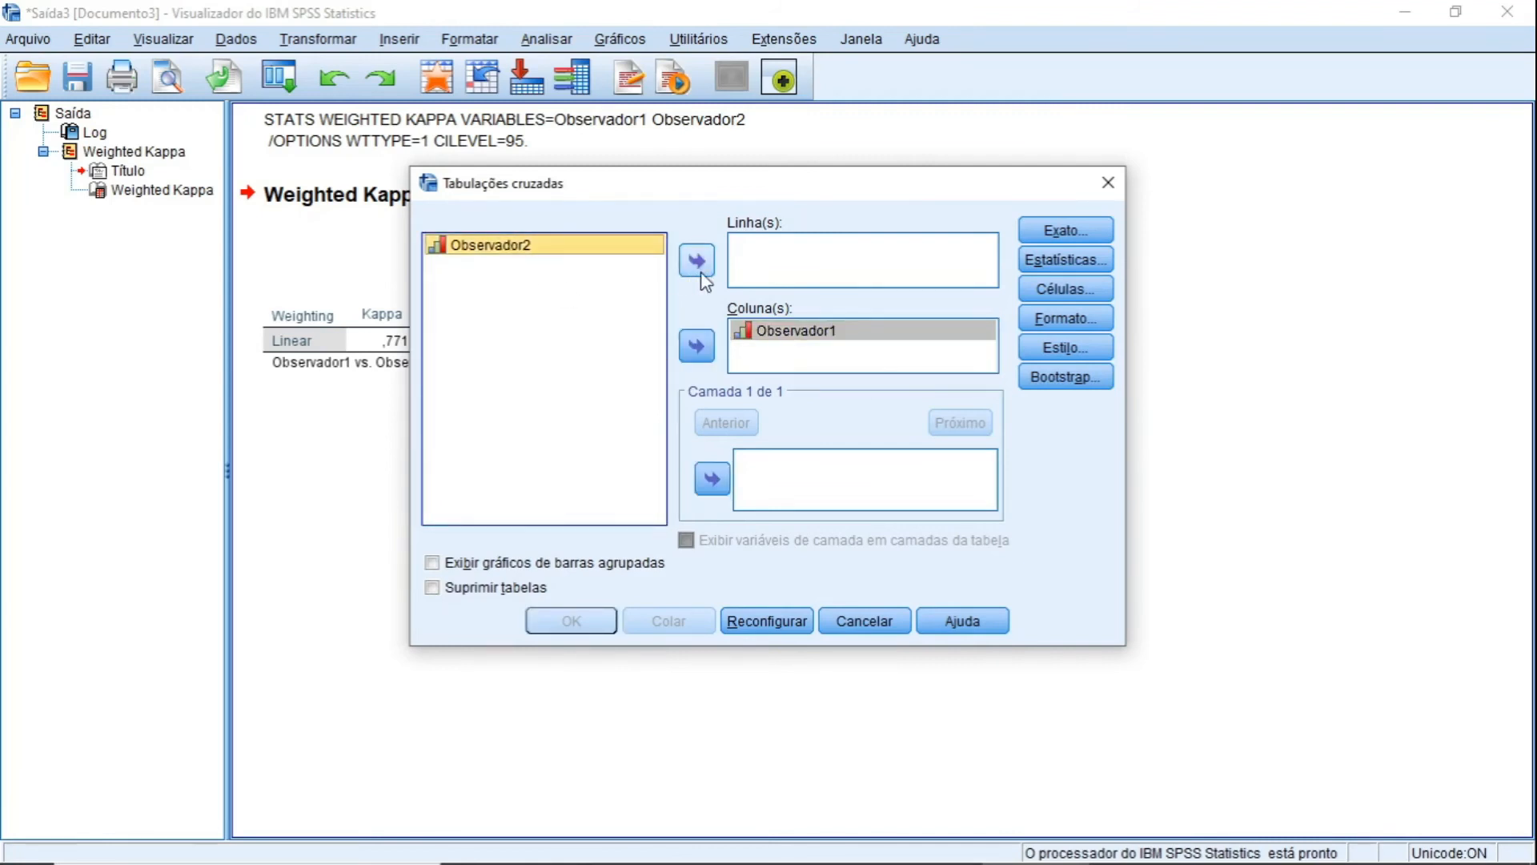
click(696, 261)
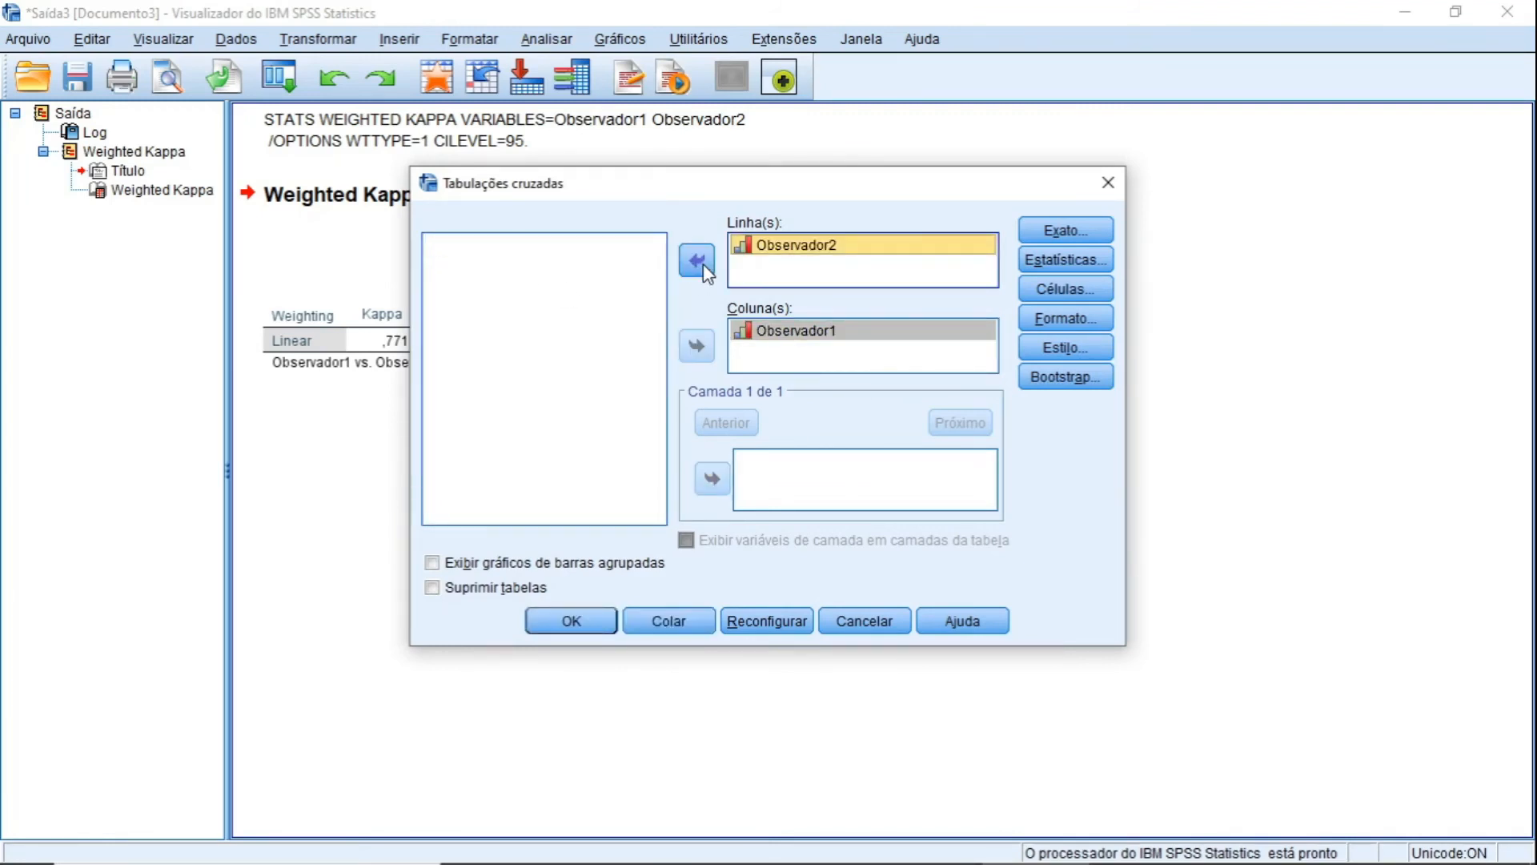
click(579, 622)
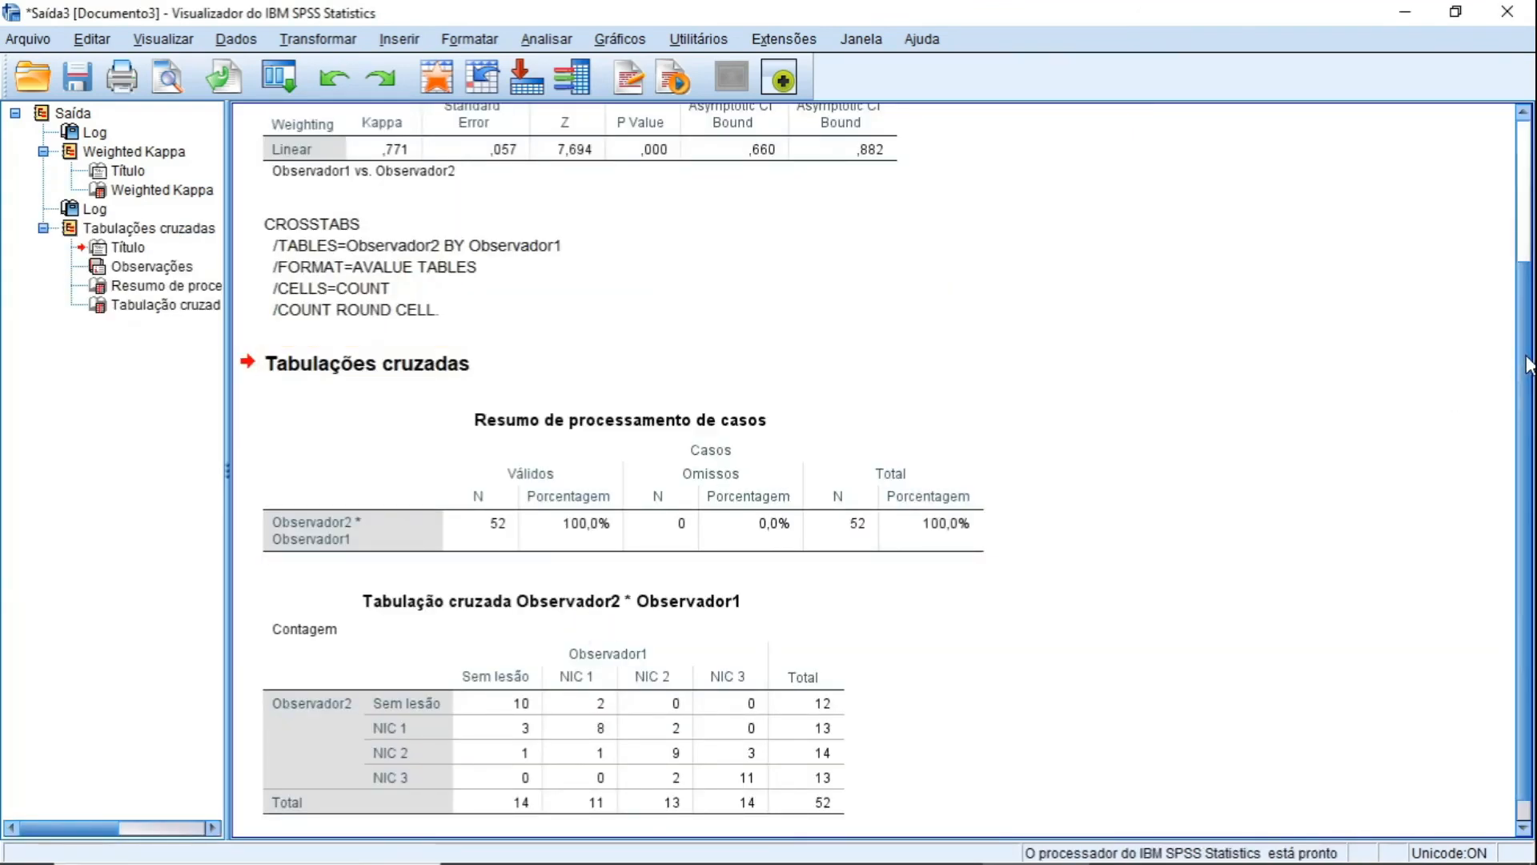
scroll(1529, 364, down, 1)
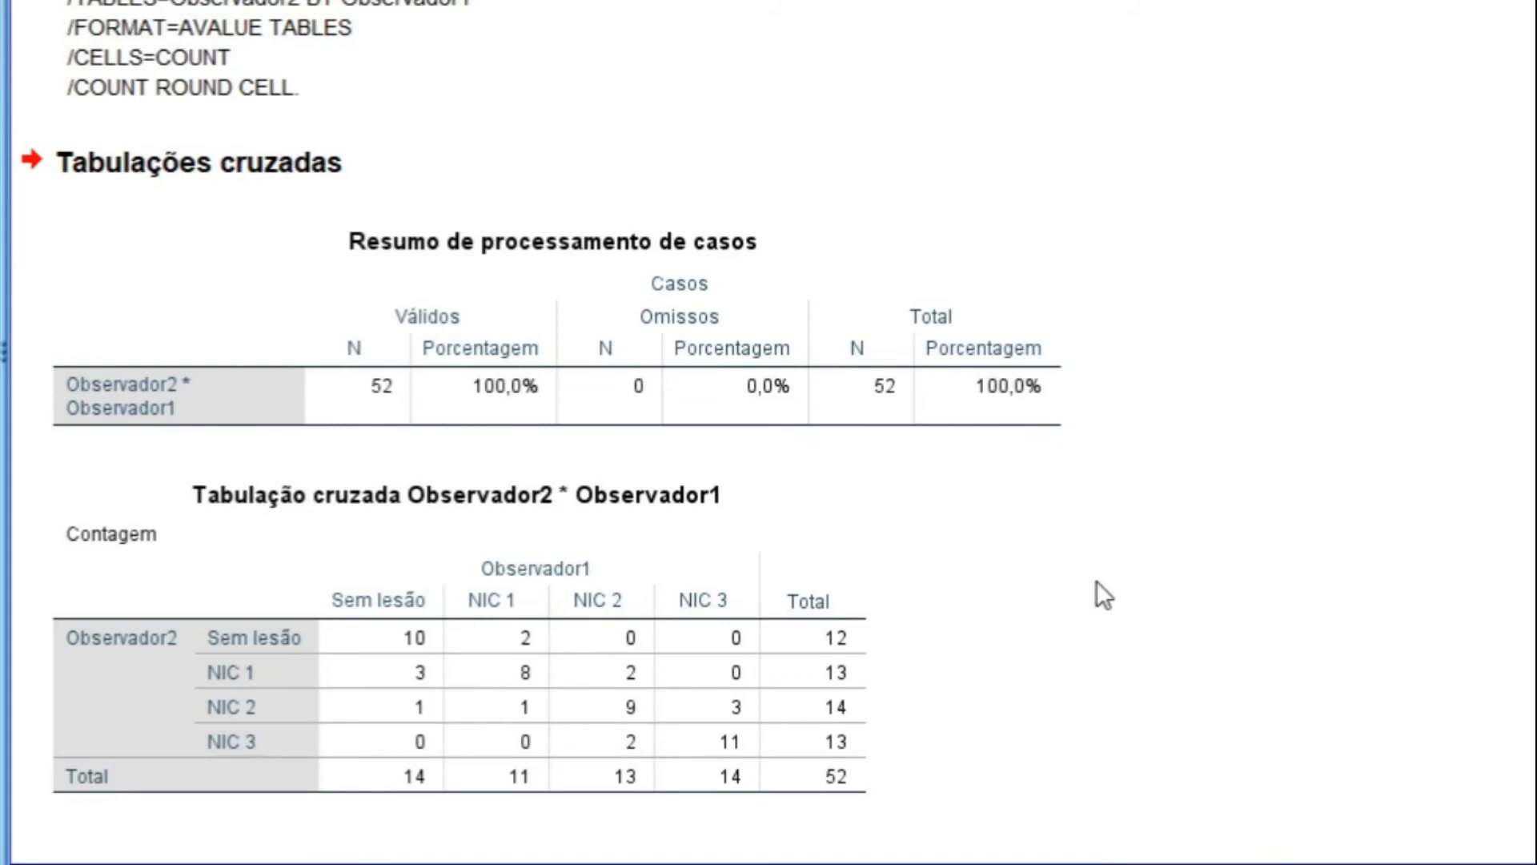
click(693, 624)
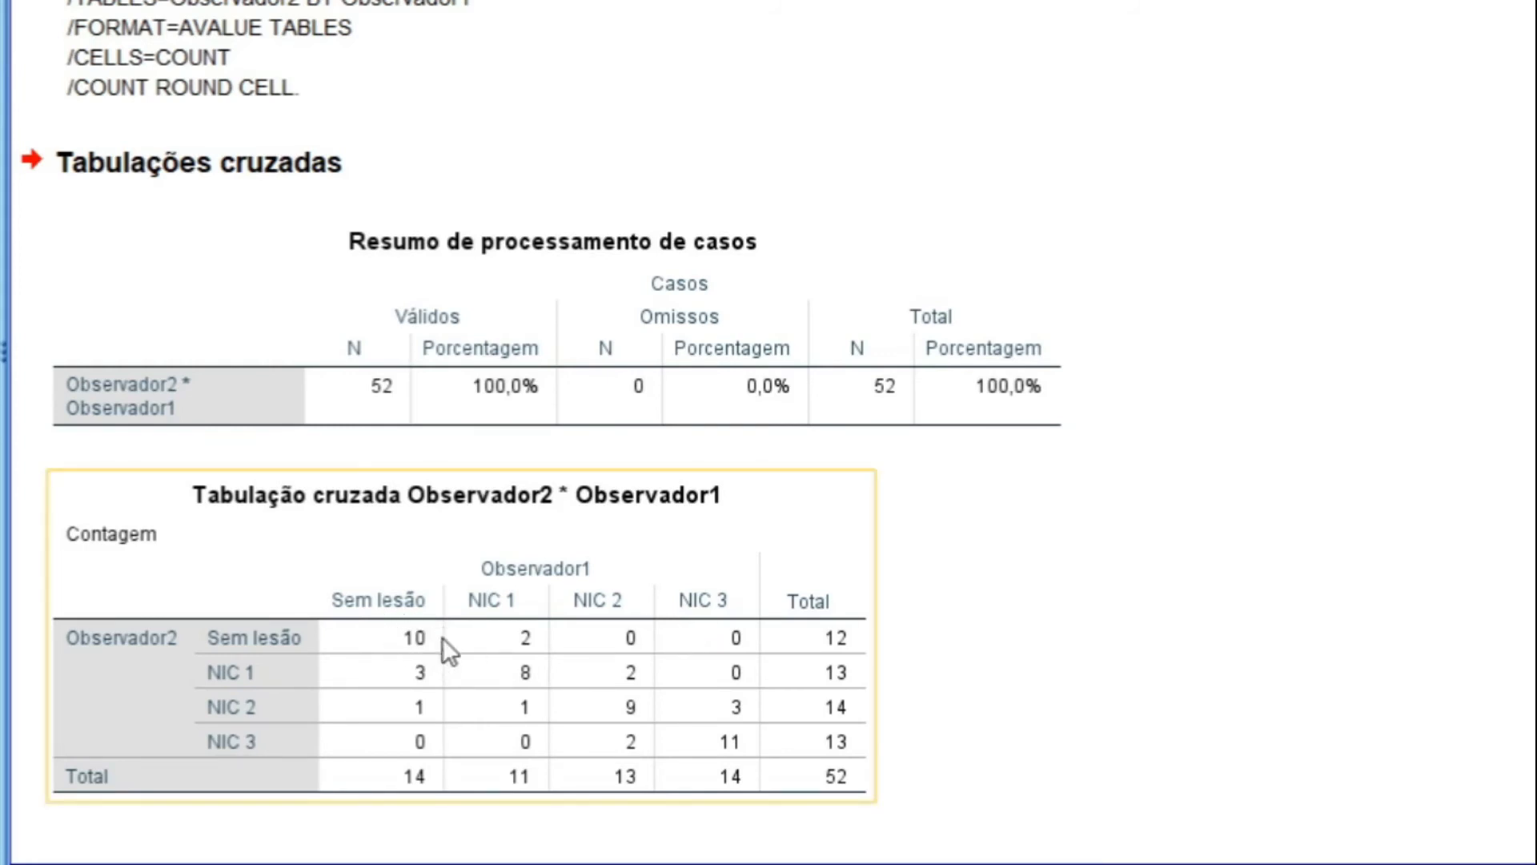
click(893, 853)
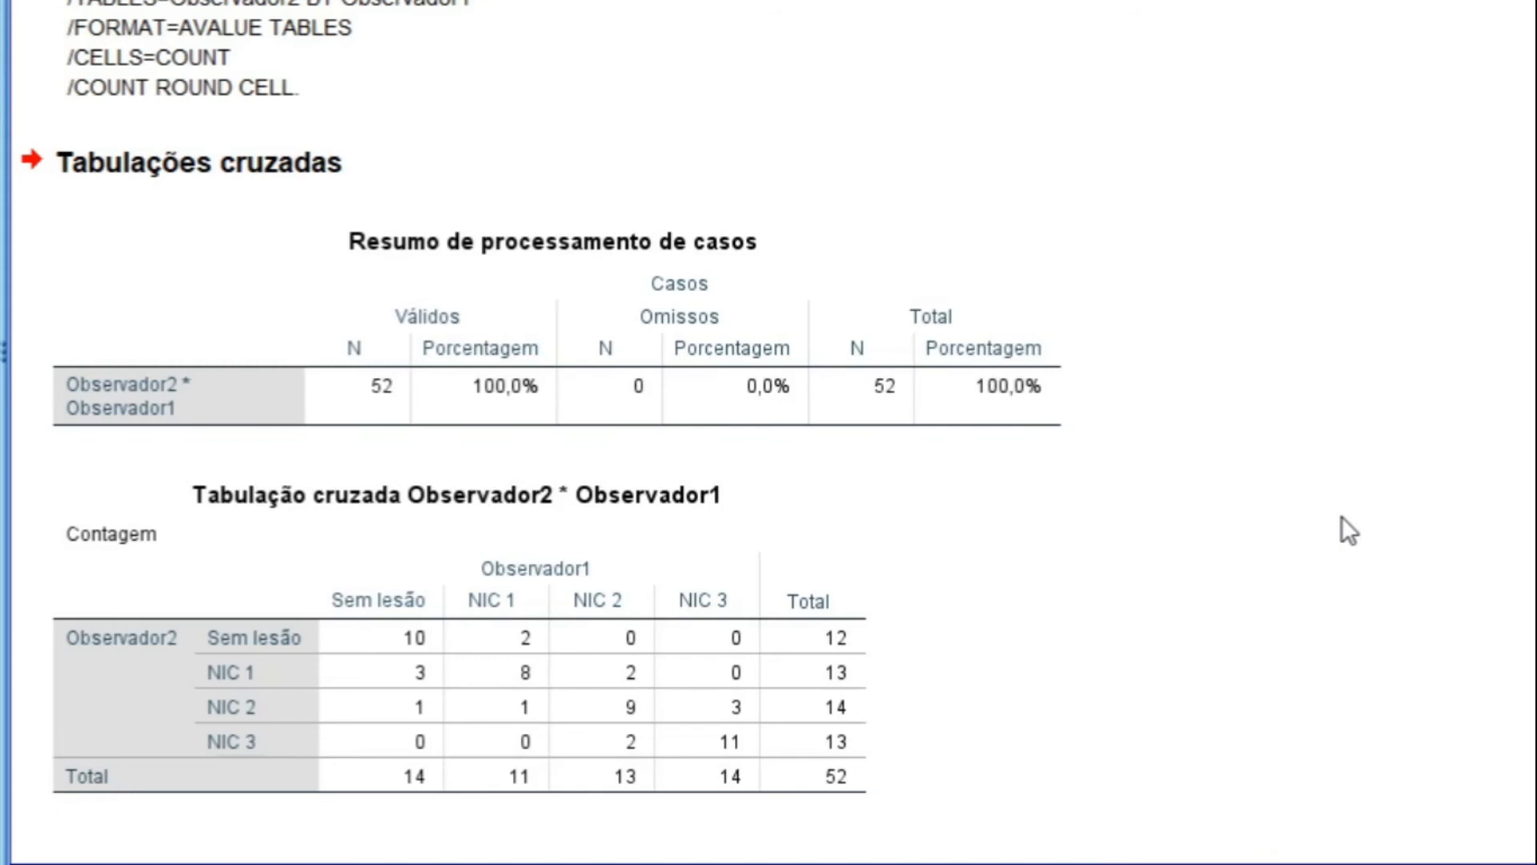
click(359, 579)
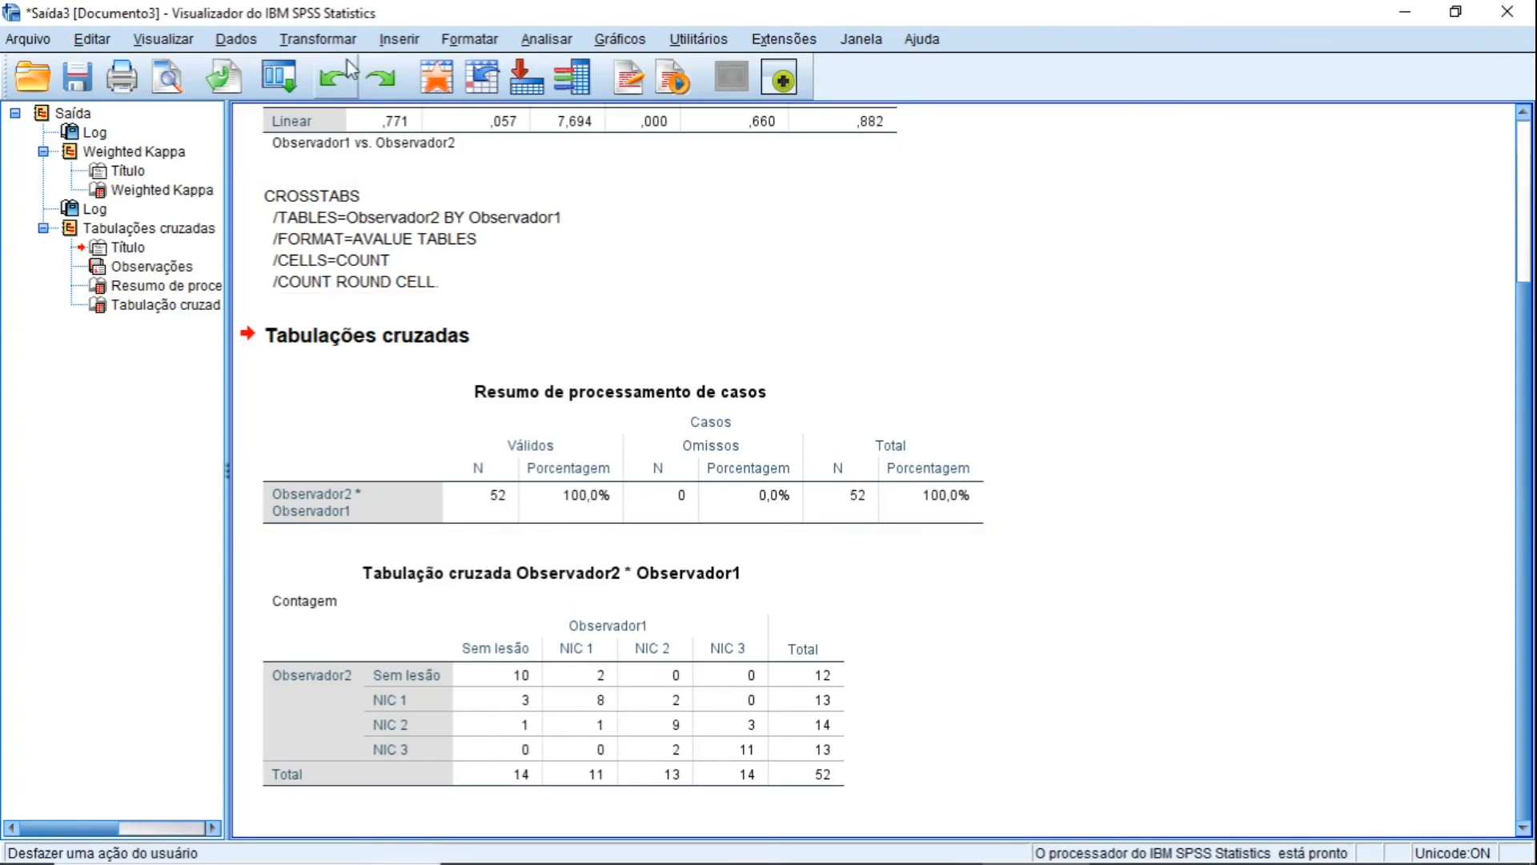
- Start a new variable computation with the earlier entries reset and name the target variable Diferença
click(348, 42)
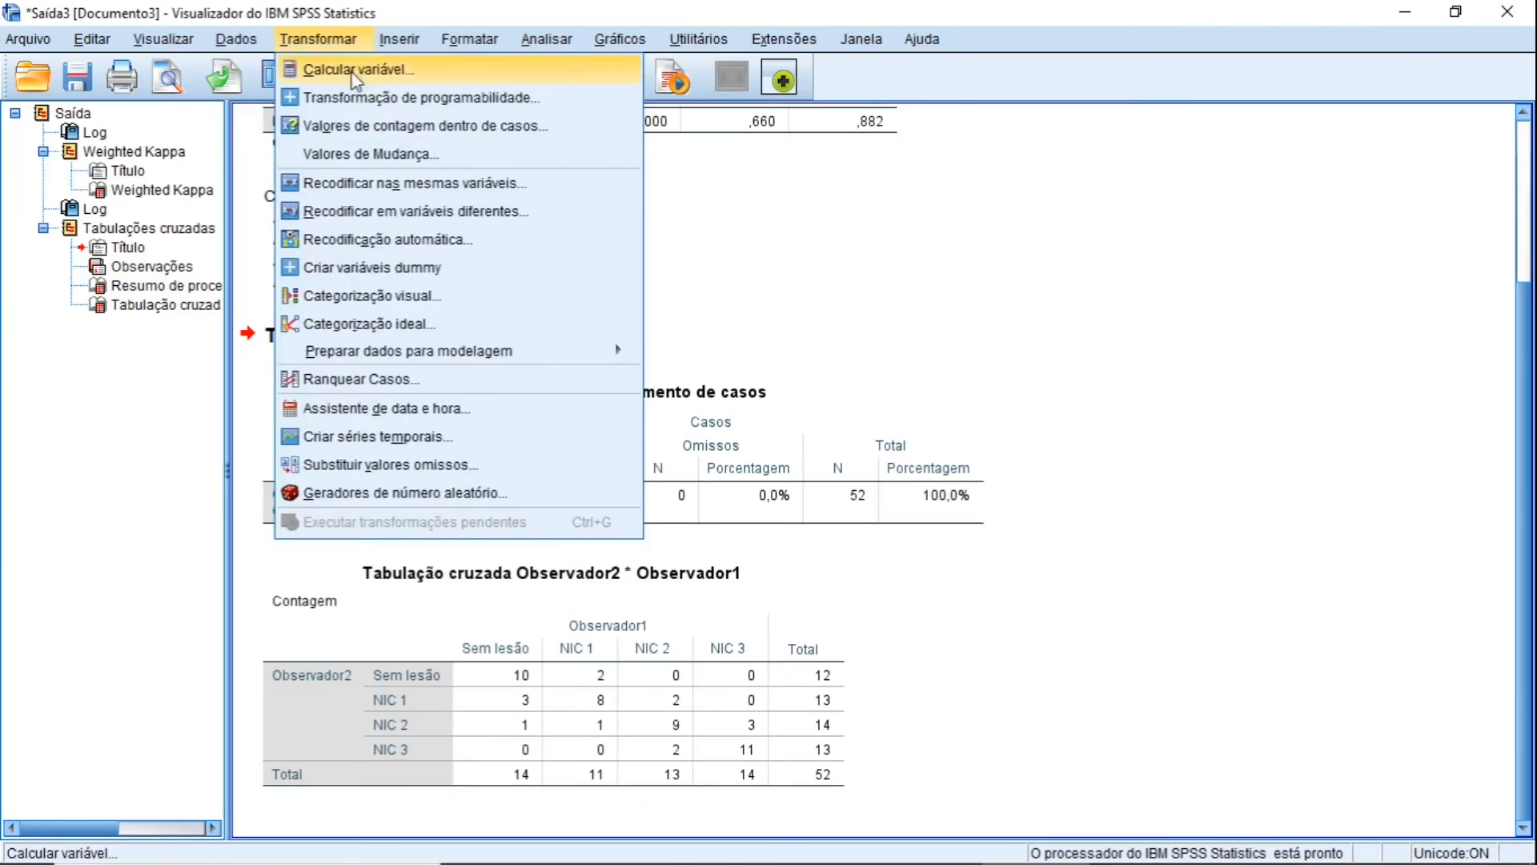
click(352, 72)
click(456, 176)
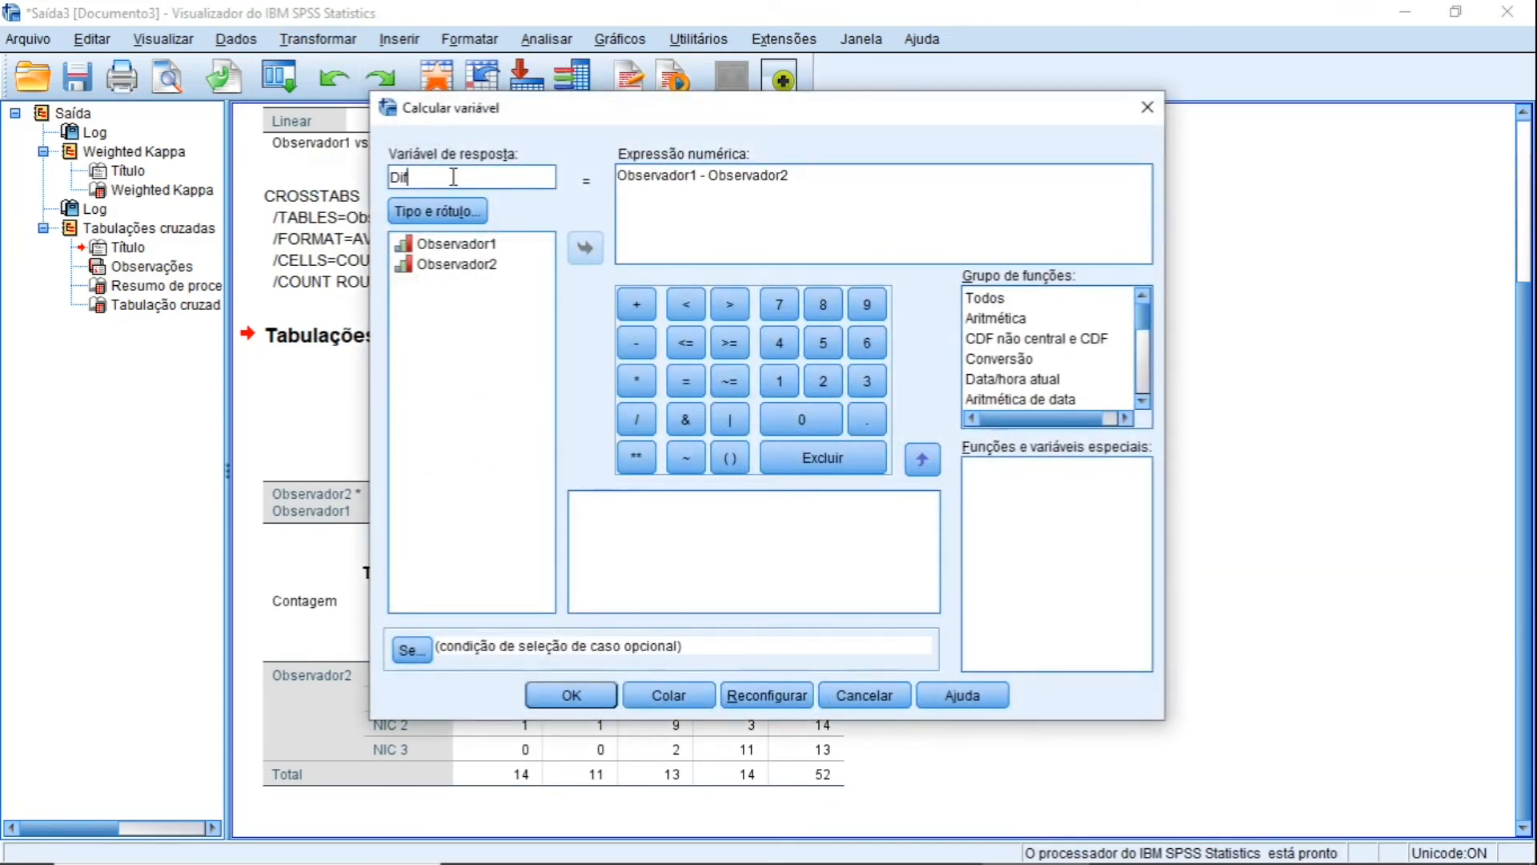
click(770, 691)
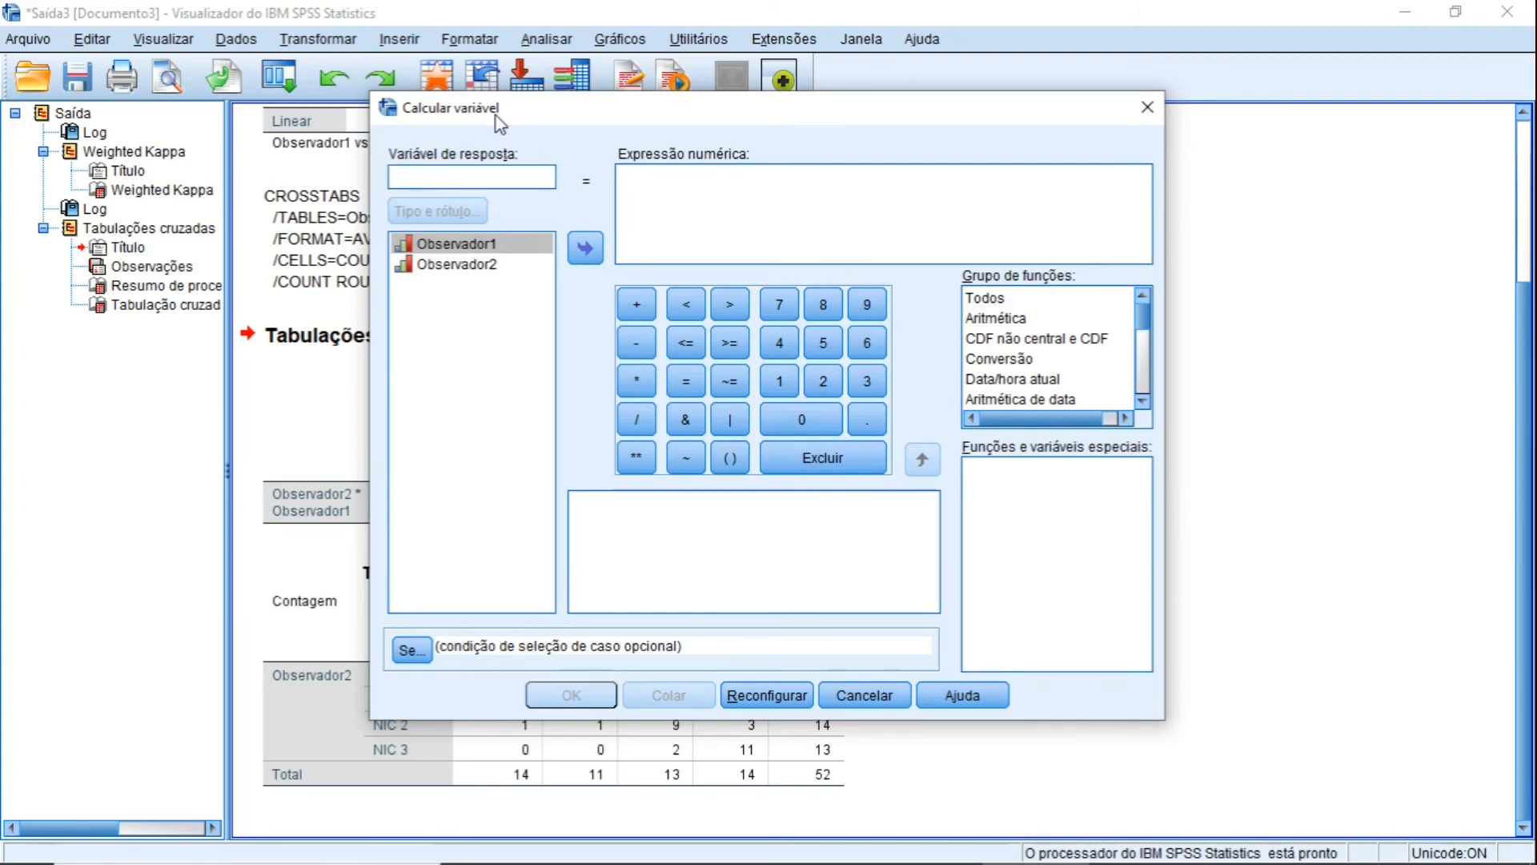
text(Dif)
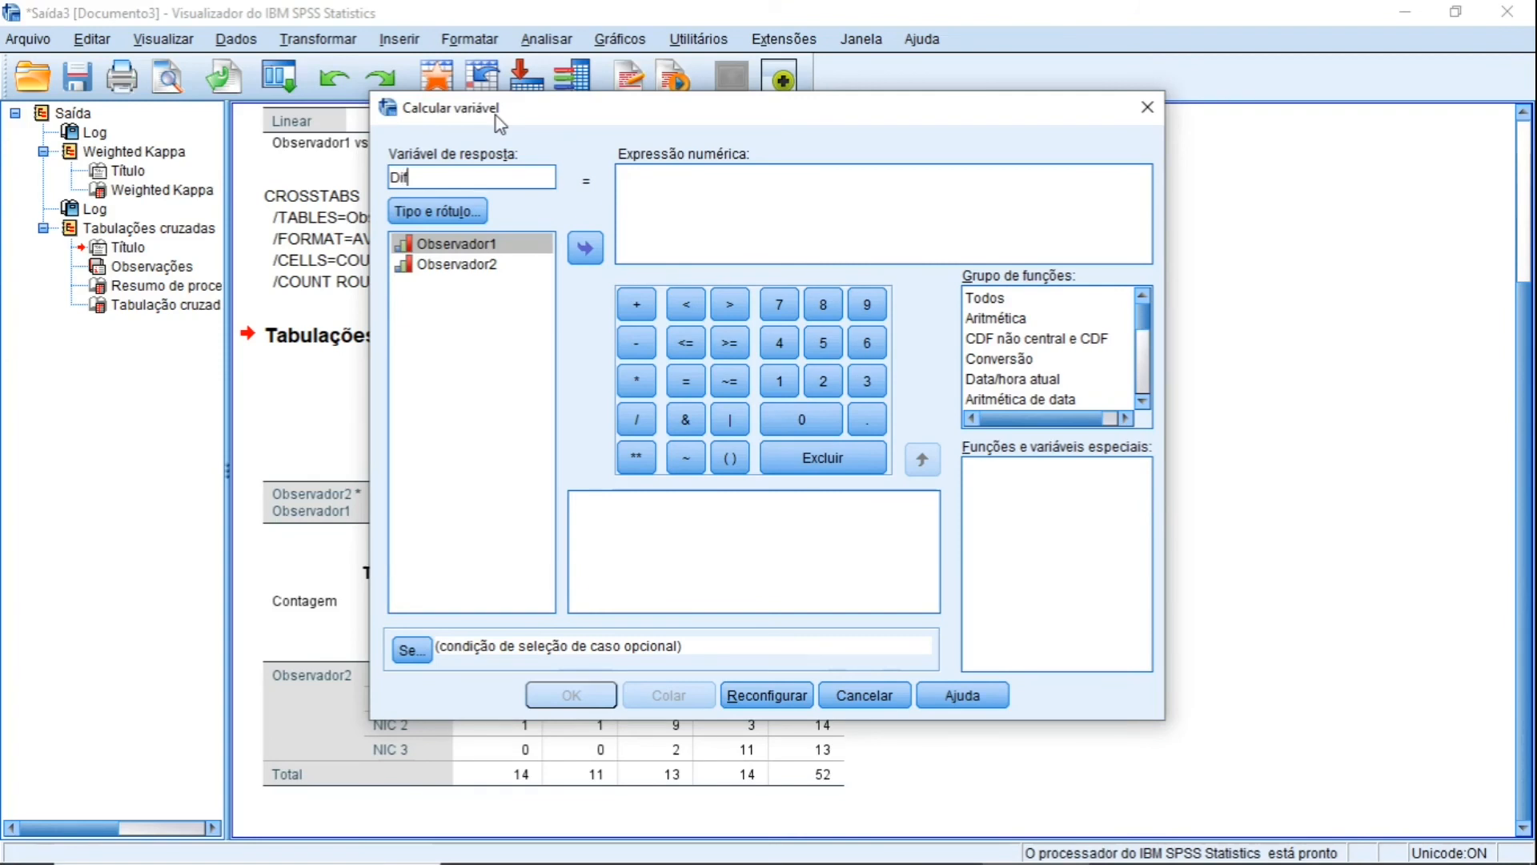
text(erença)
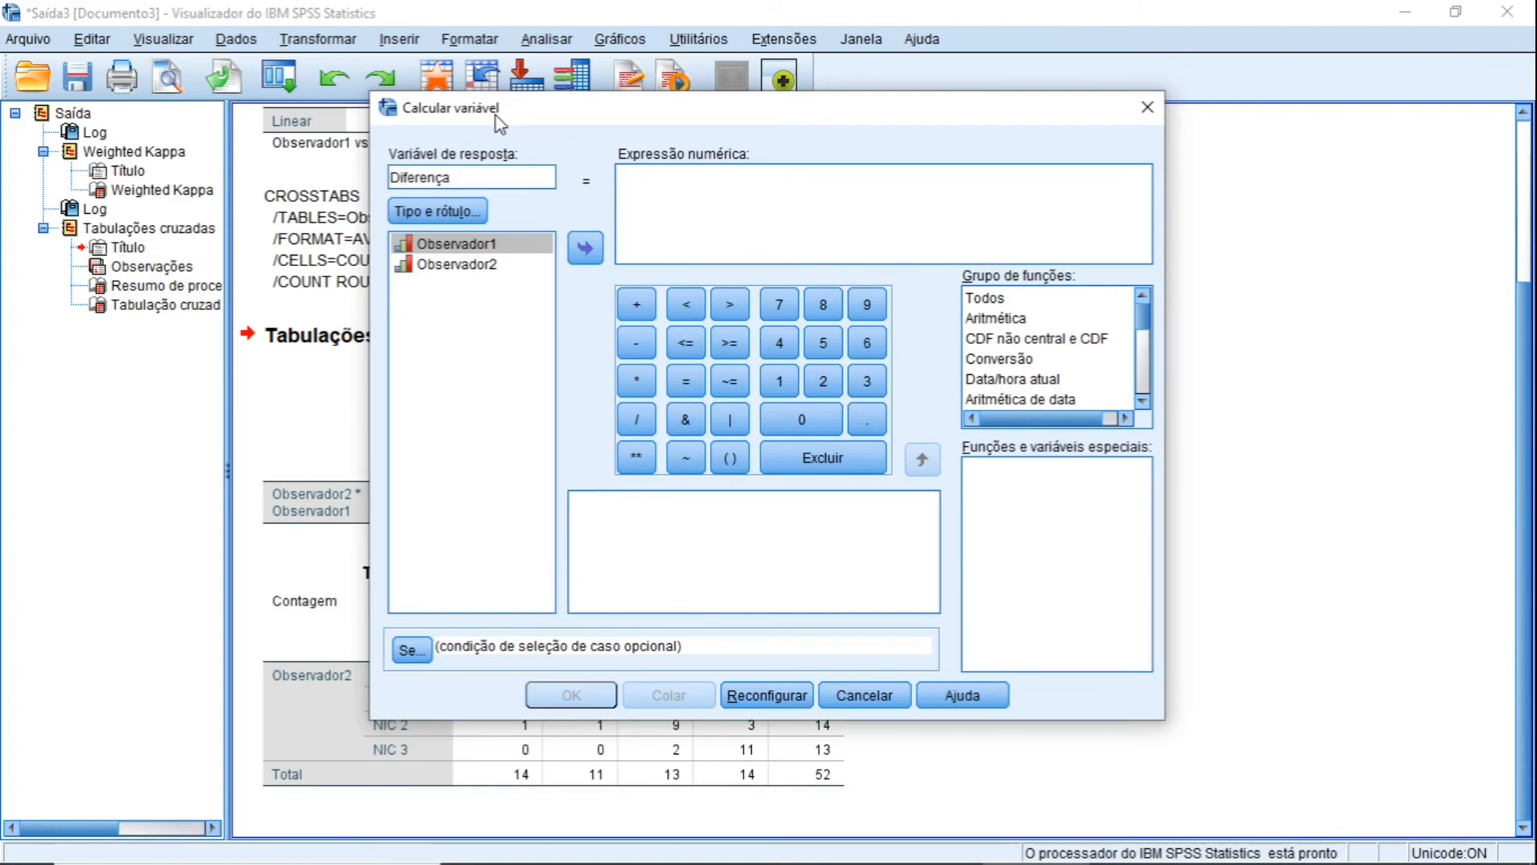
- Compute Diferença as Observador1 - Observador2, and slightly narrow its column in the data view
click(585, 249)
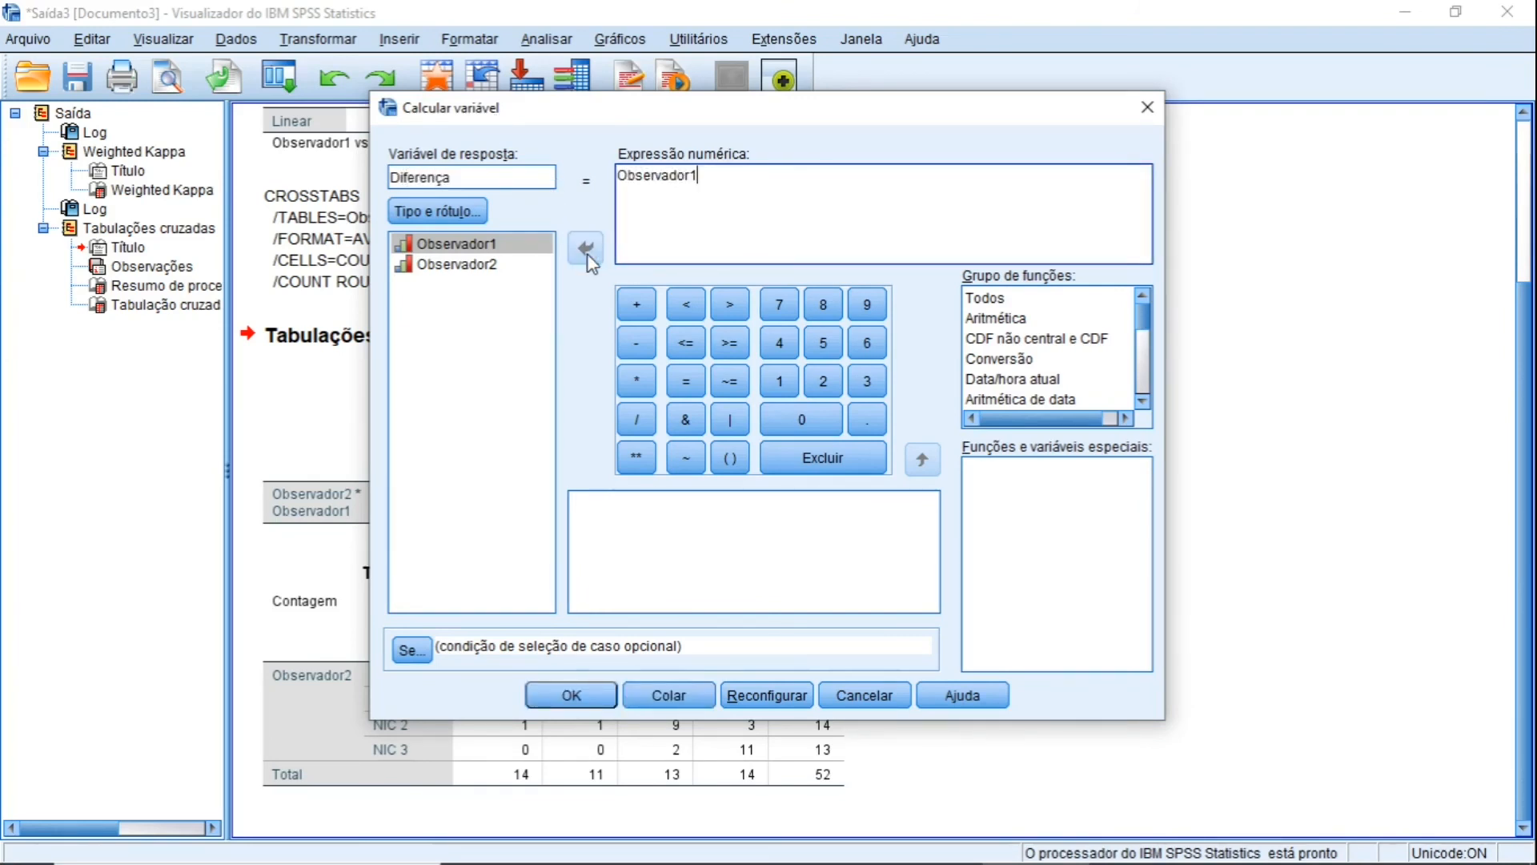
click(637, 344)
click(445, 264)
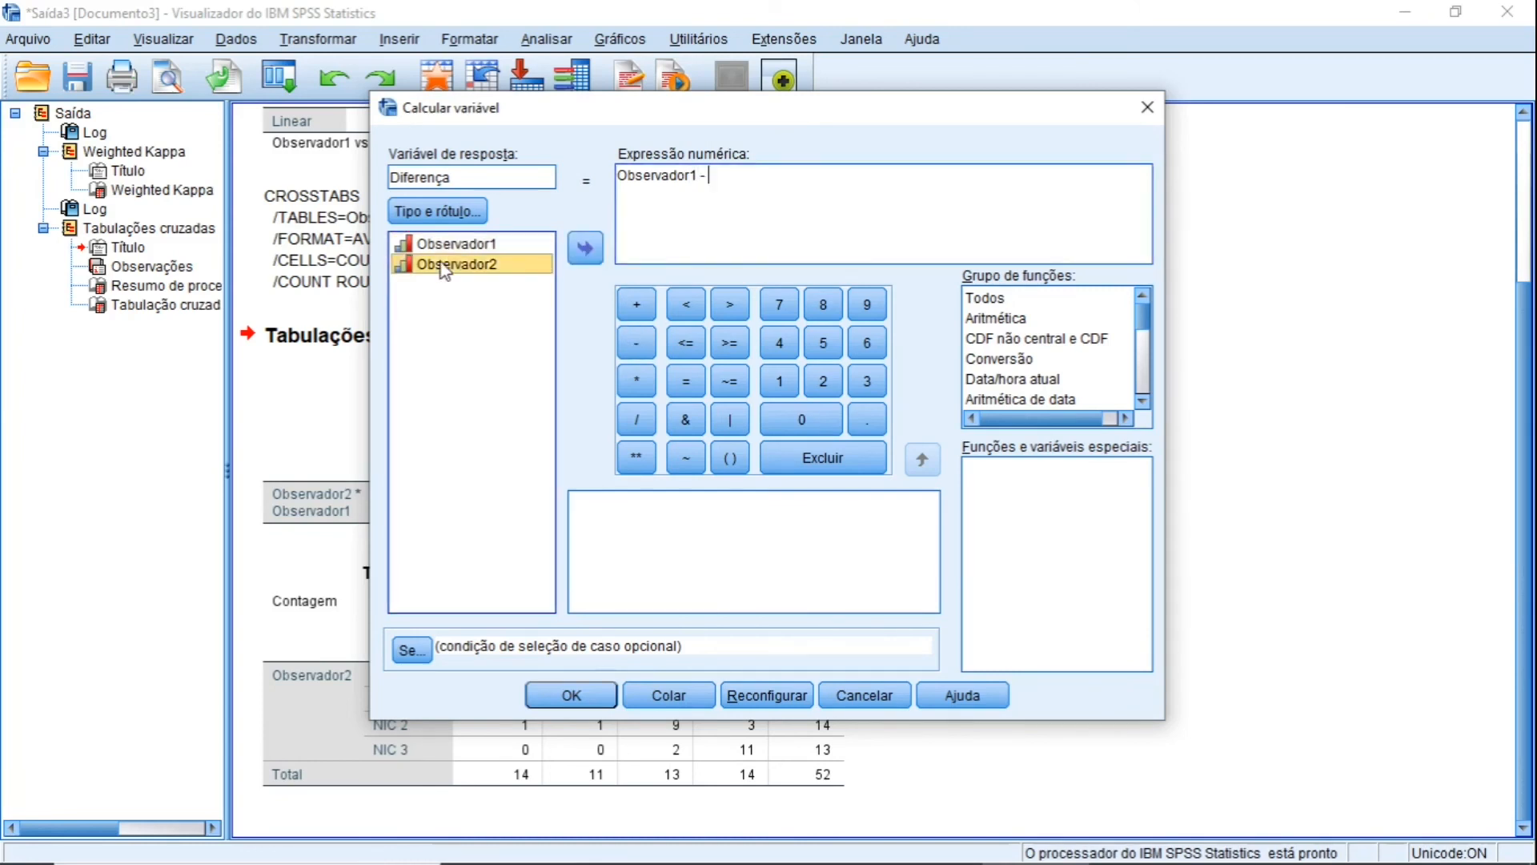
click(585, 248)
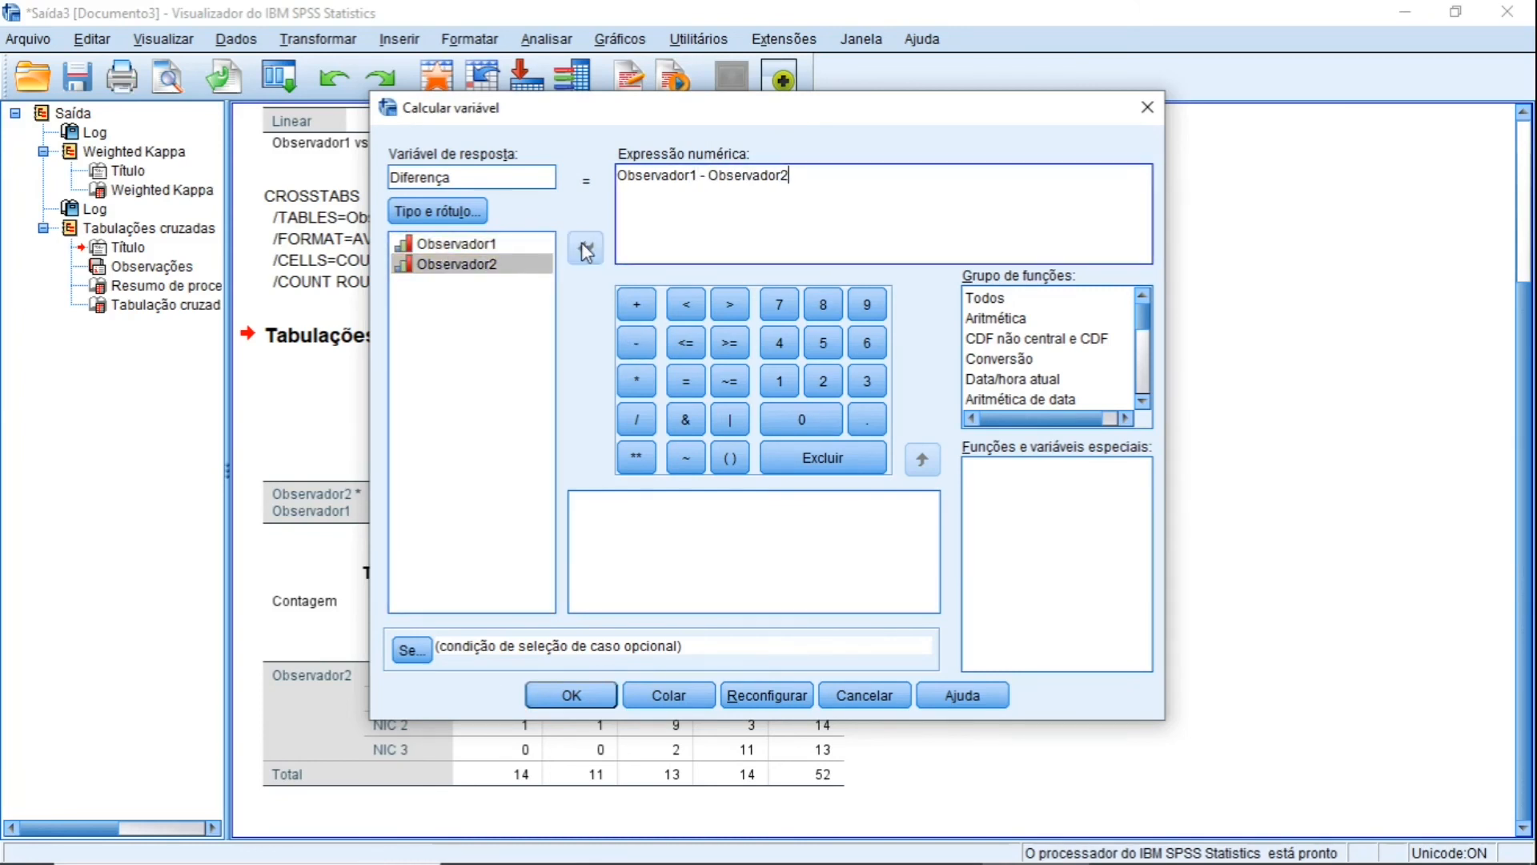
click(561, 695)
key(alt+Tab)
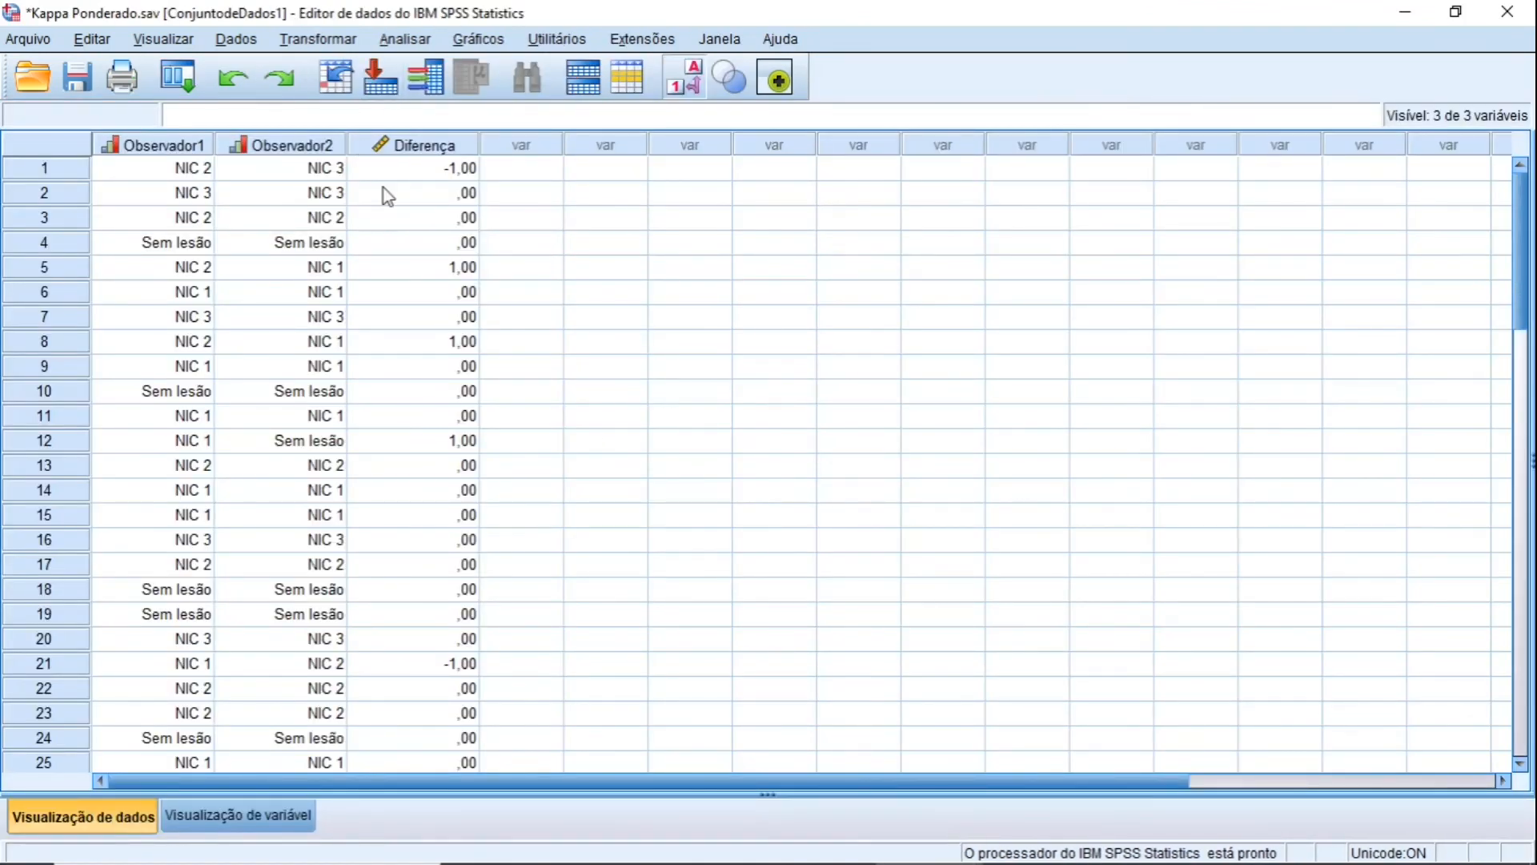
drag(479, 147, 460, 150)
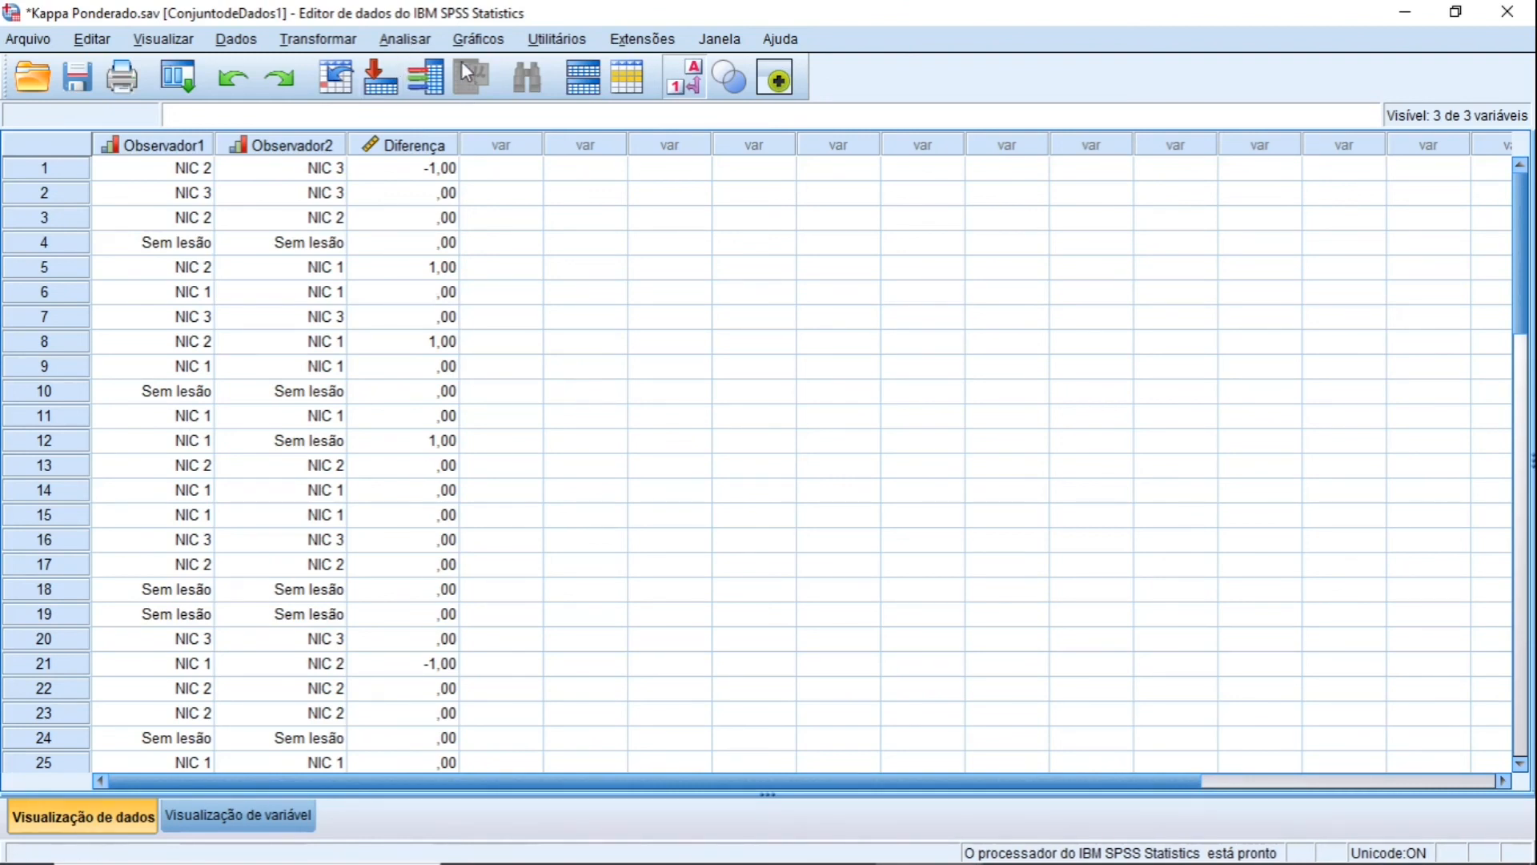
- Run a frequency table for the Diferença variable and examine how the differences between the observers are distributed
click(431, 44)
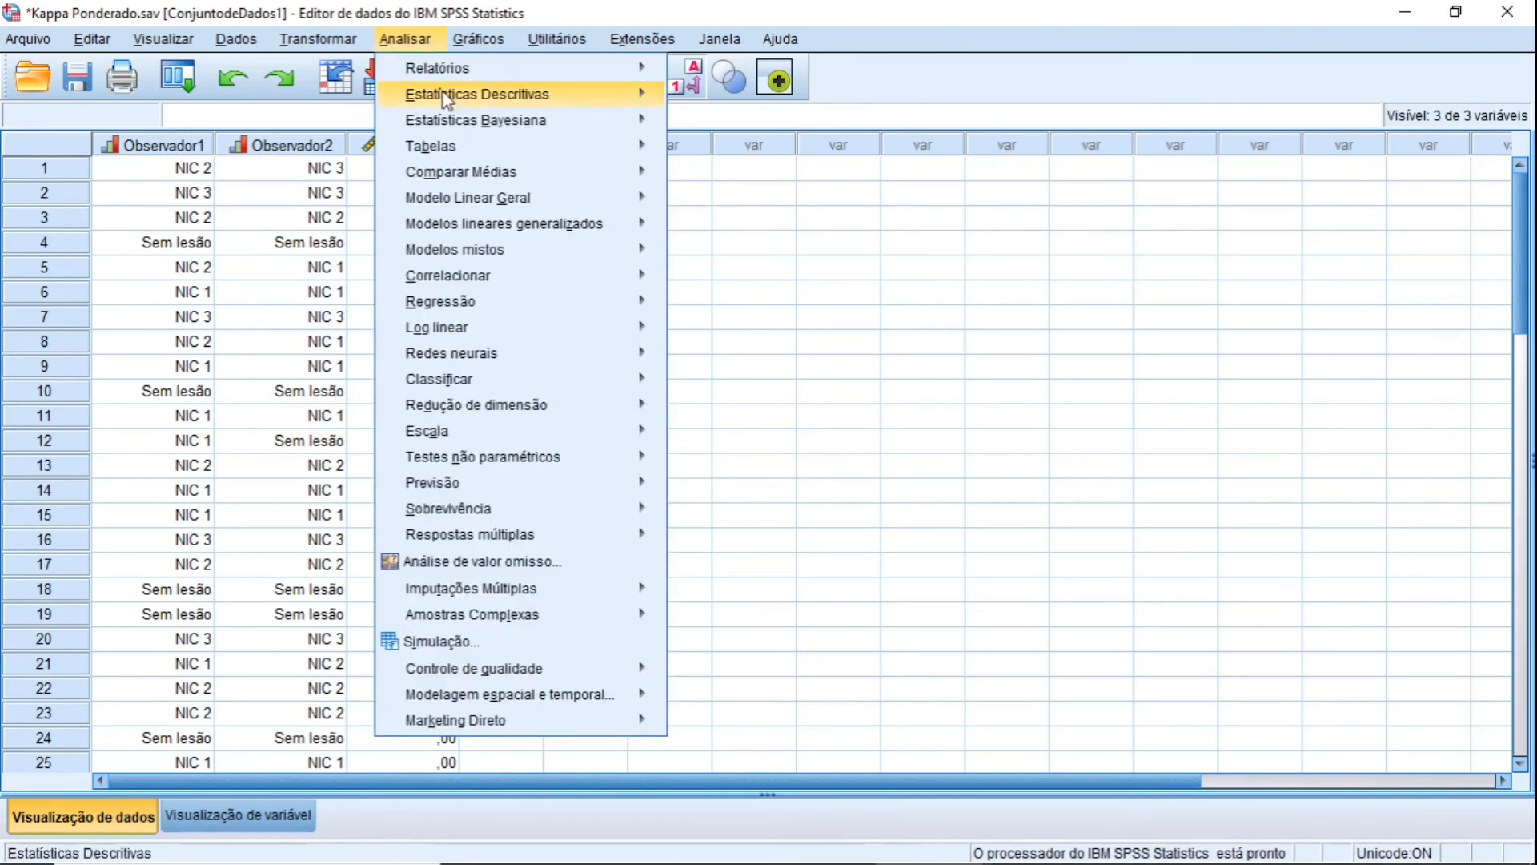
mouse_move(633, 96)
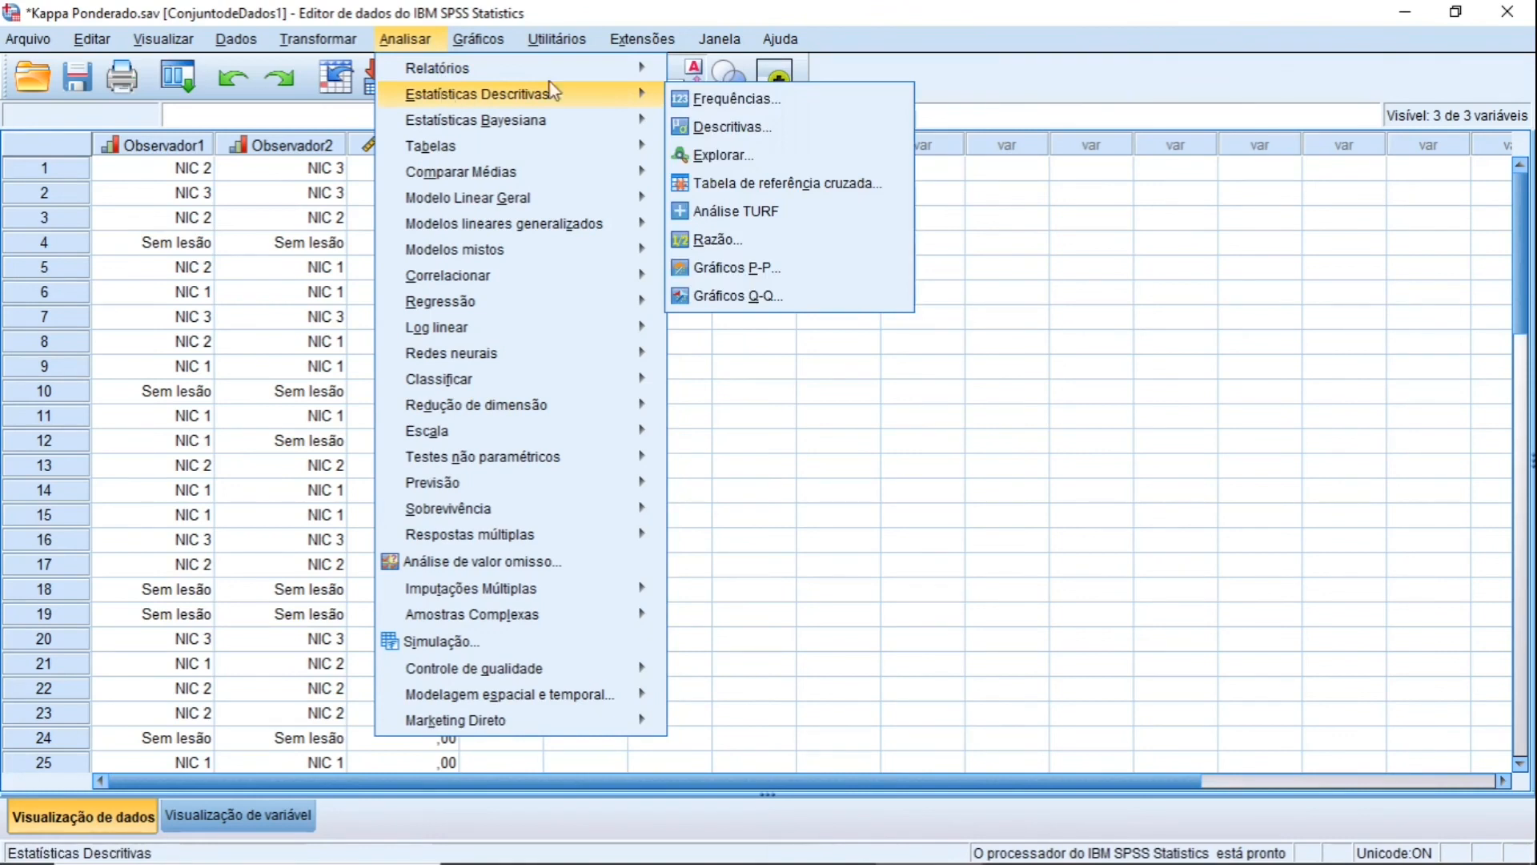
click(703, 104)
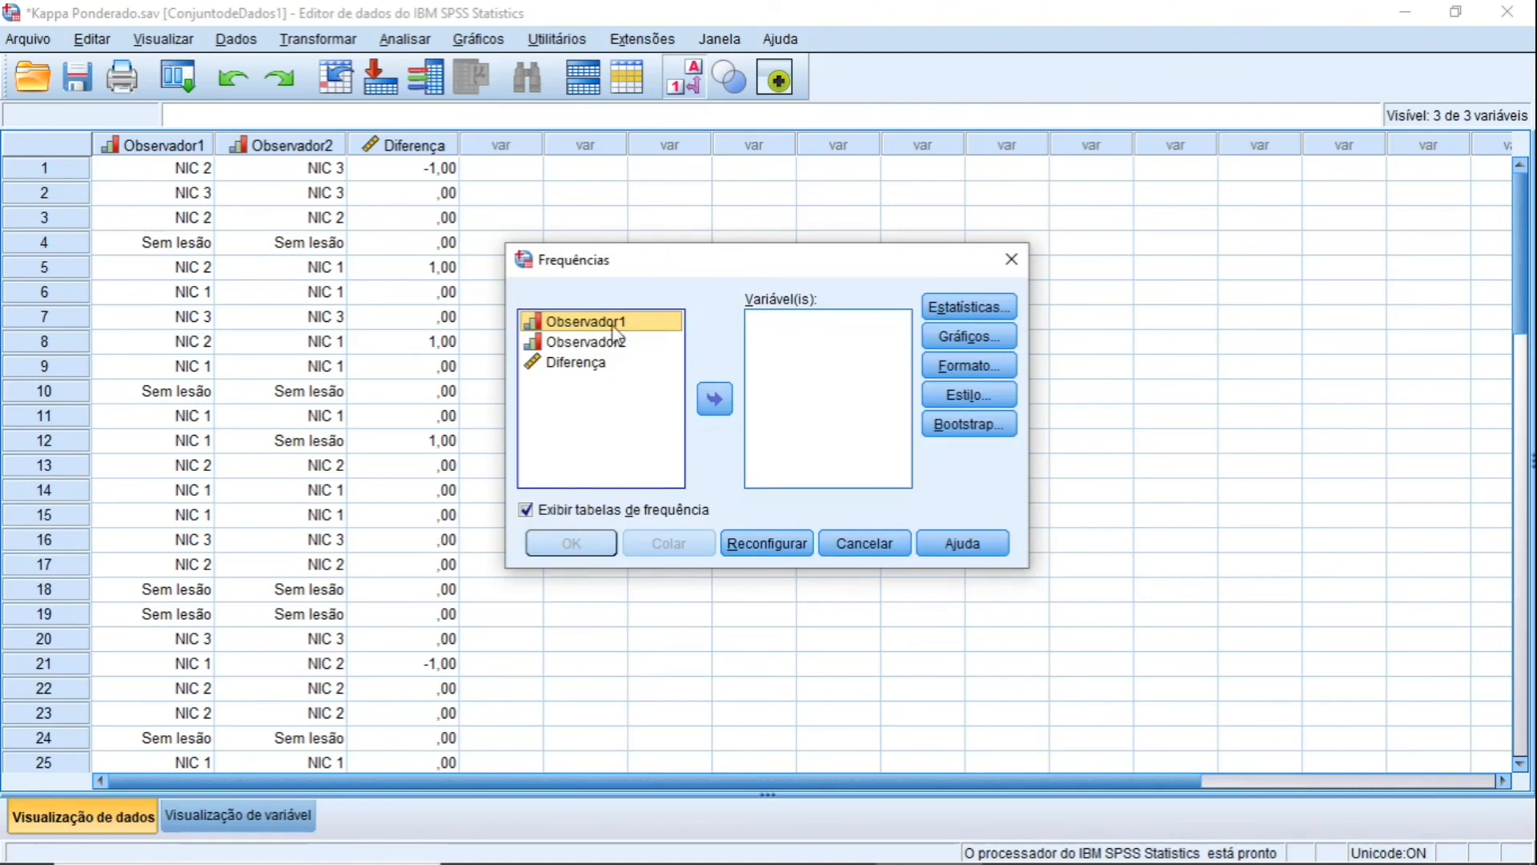
click(594, 370)
click(715, 398)
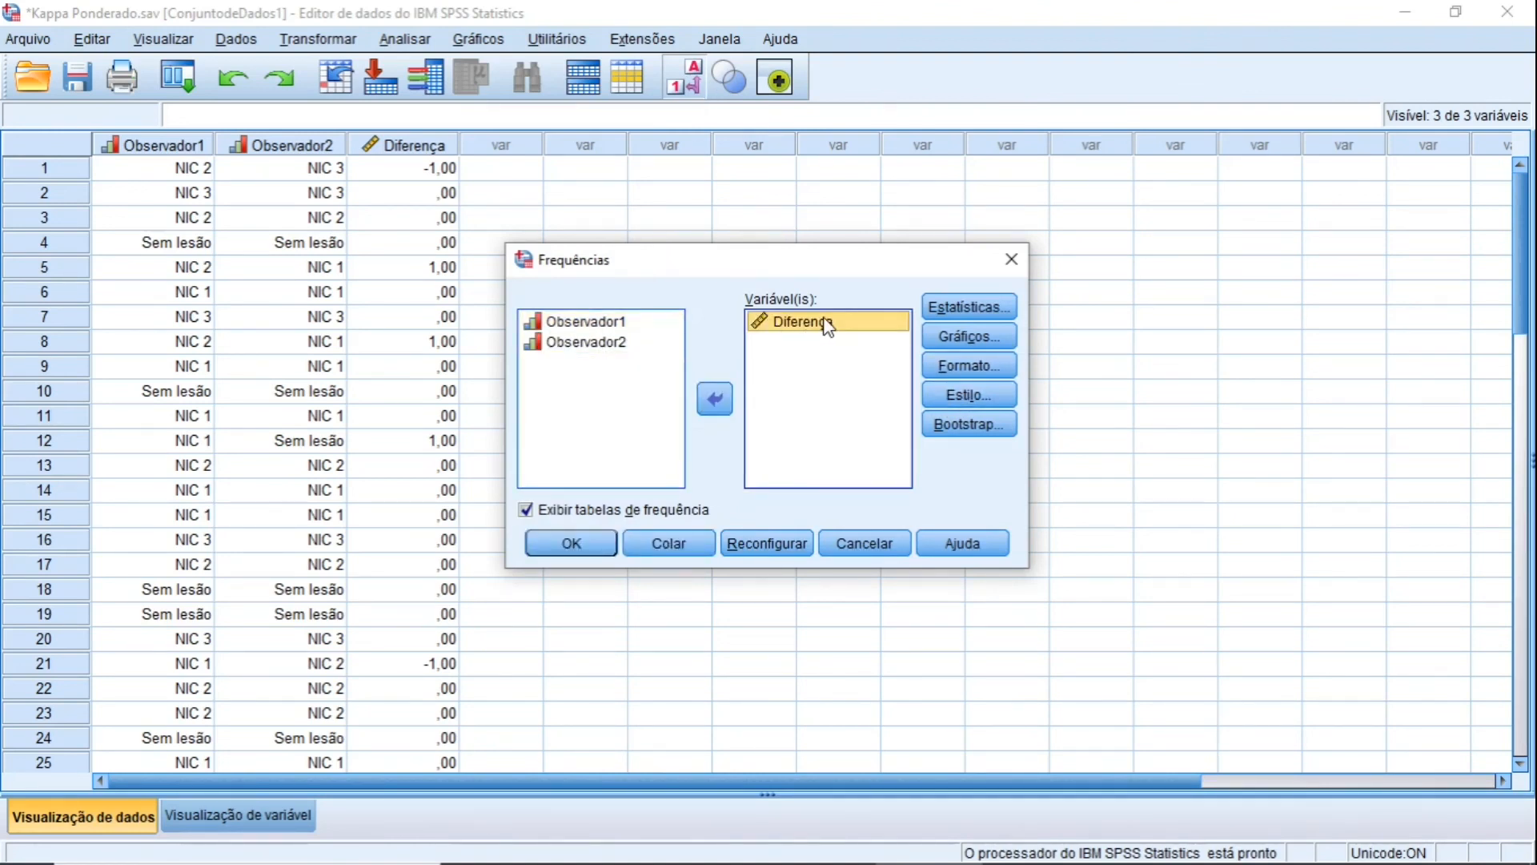
click(572, 544)
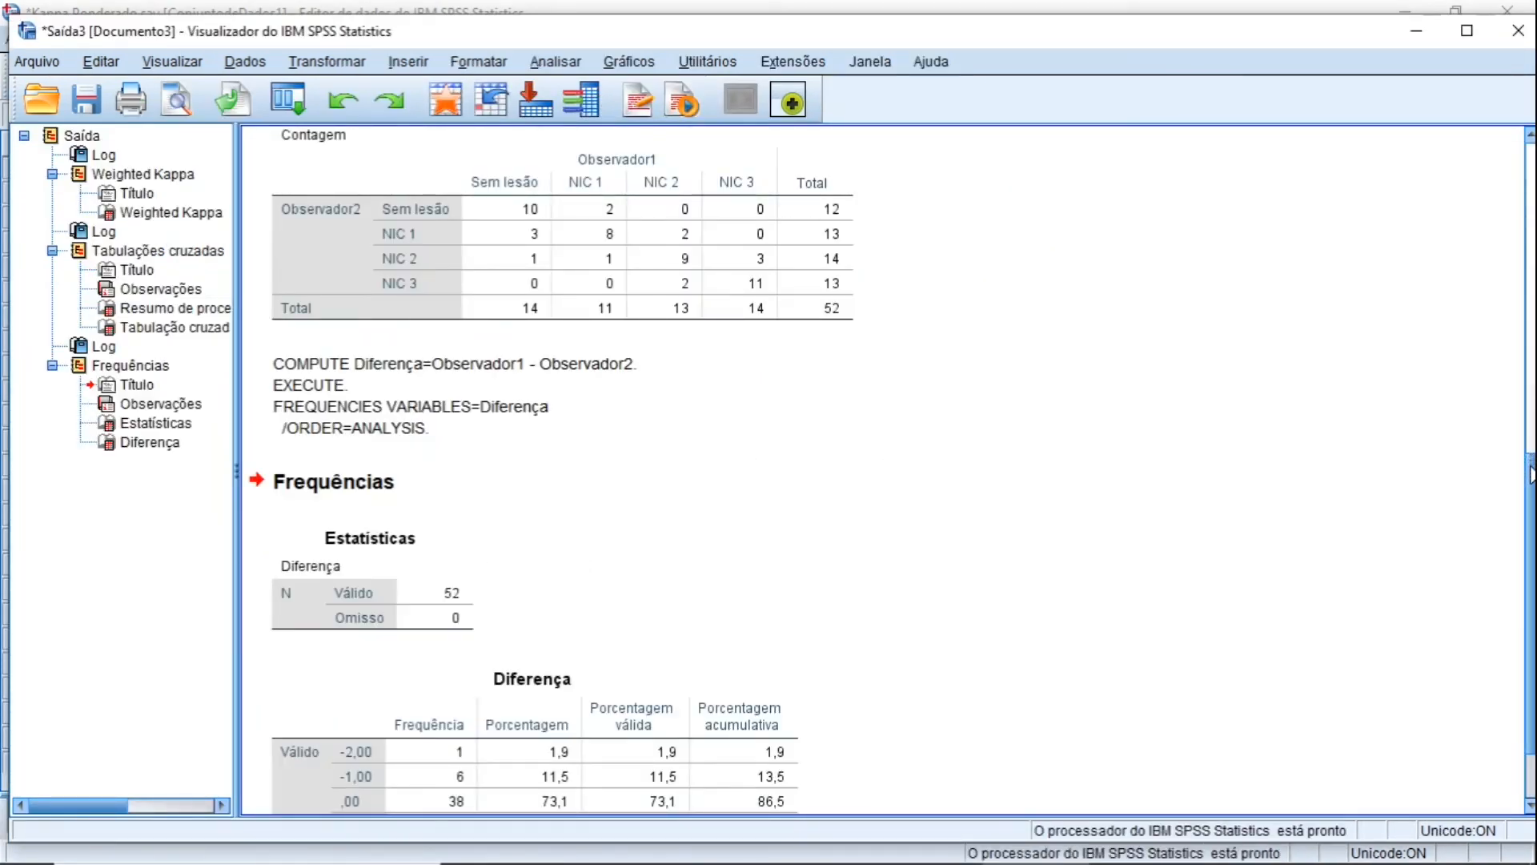
drag(1531, 461, 1530, 596)
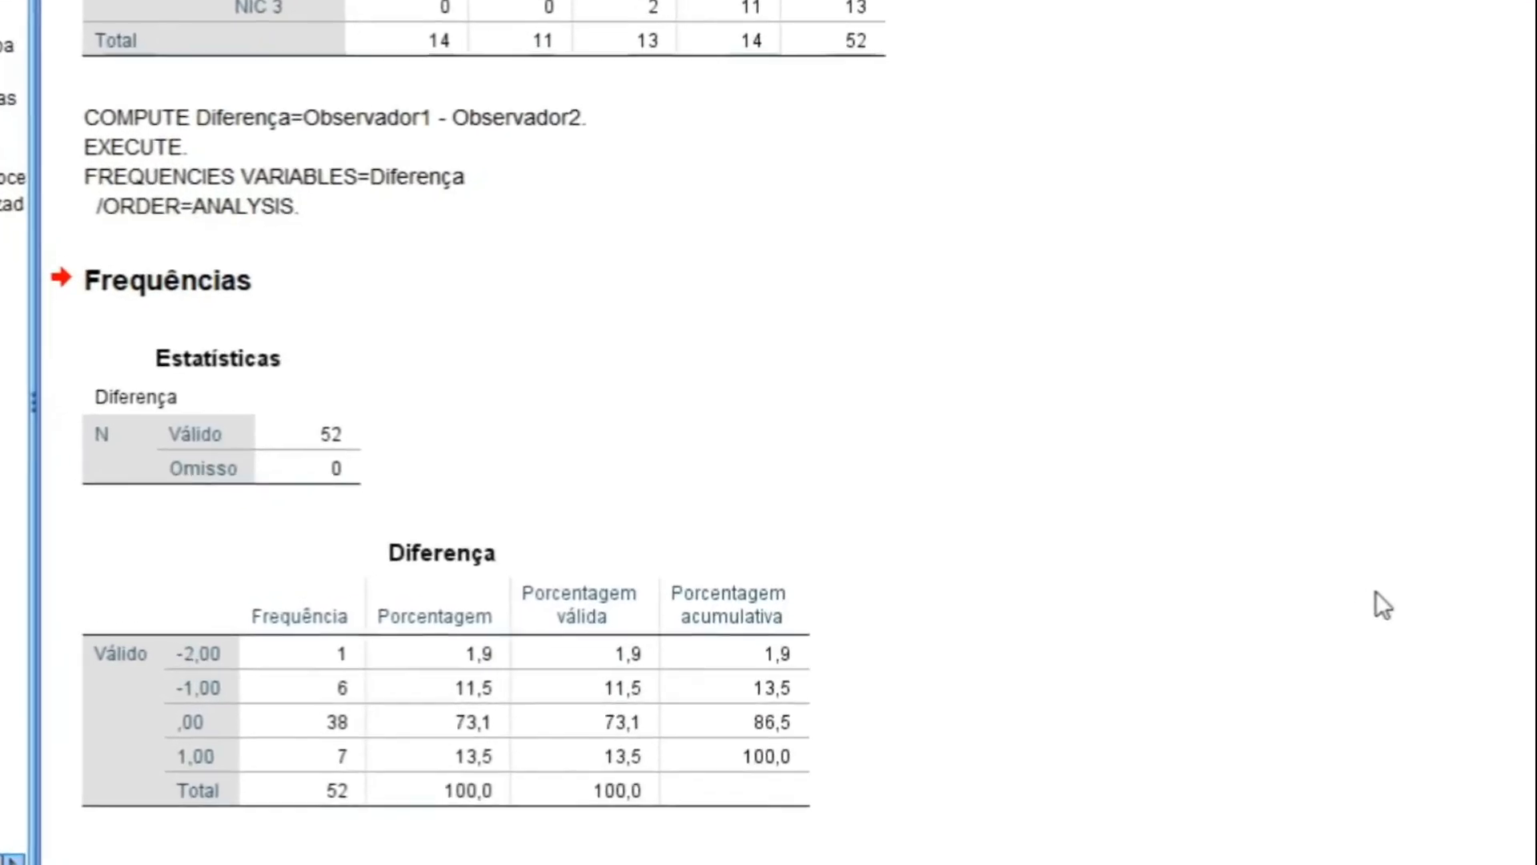